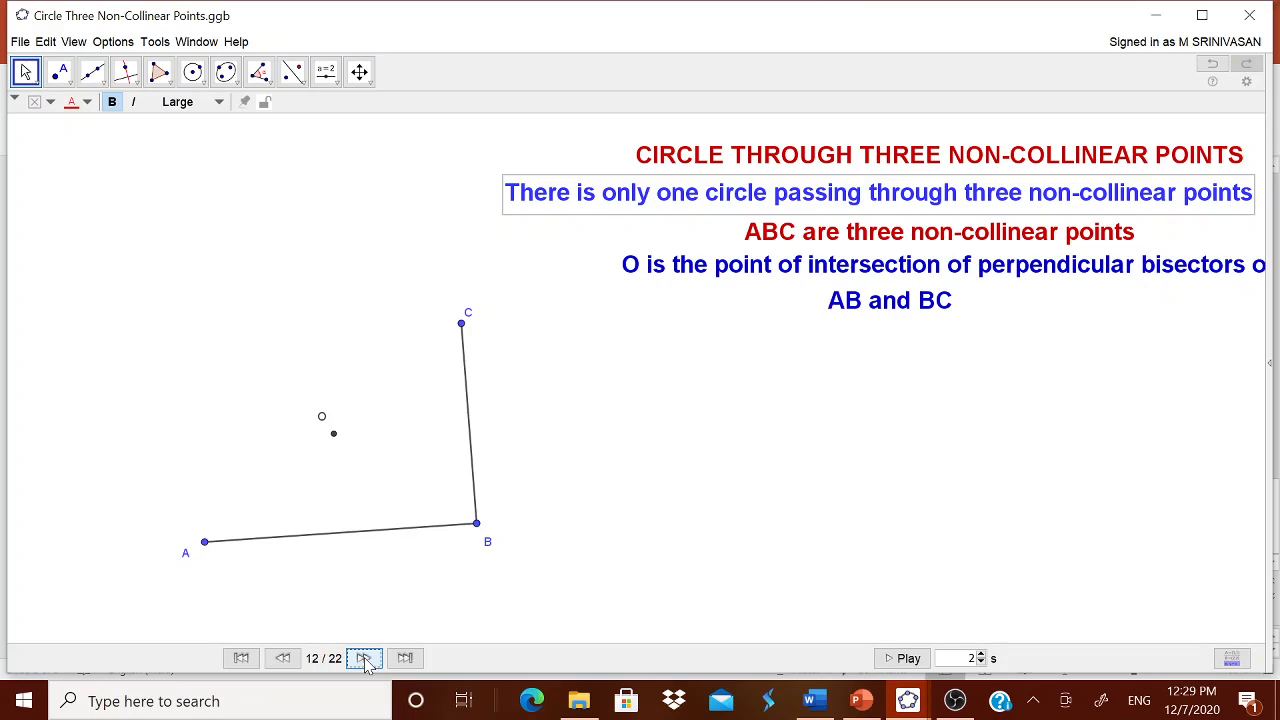
Step through the rest of the finished circle construction up to step 22, including the radii, explanatory texts and circle.
click(364, 658)
click(364, 658)
click(364, 658)
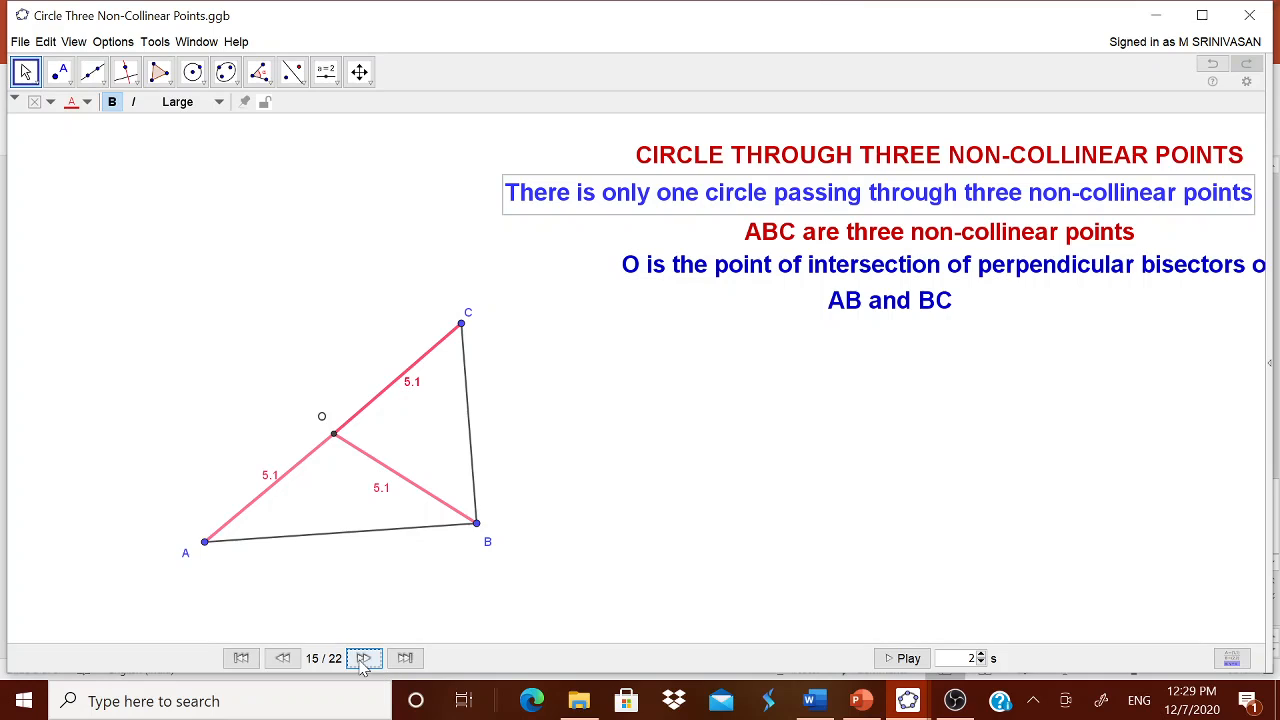
click(362, 658)
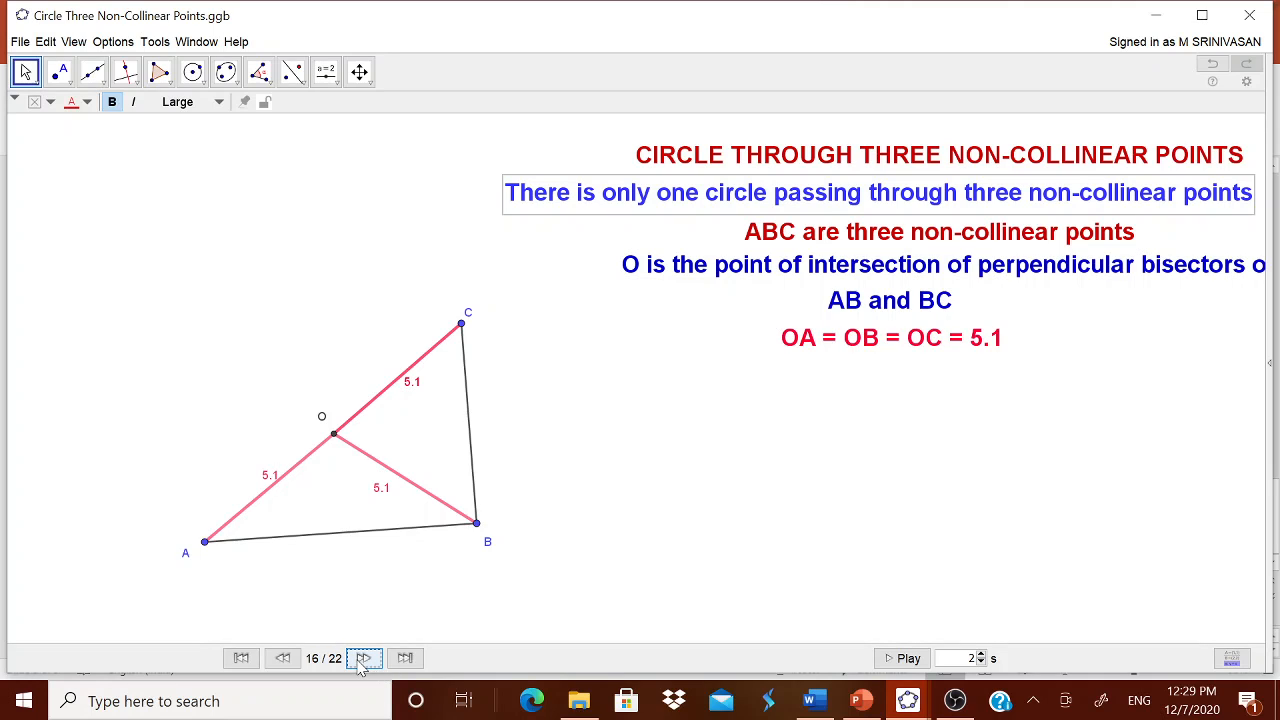
click(362, 662)
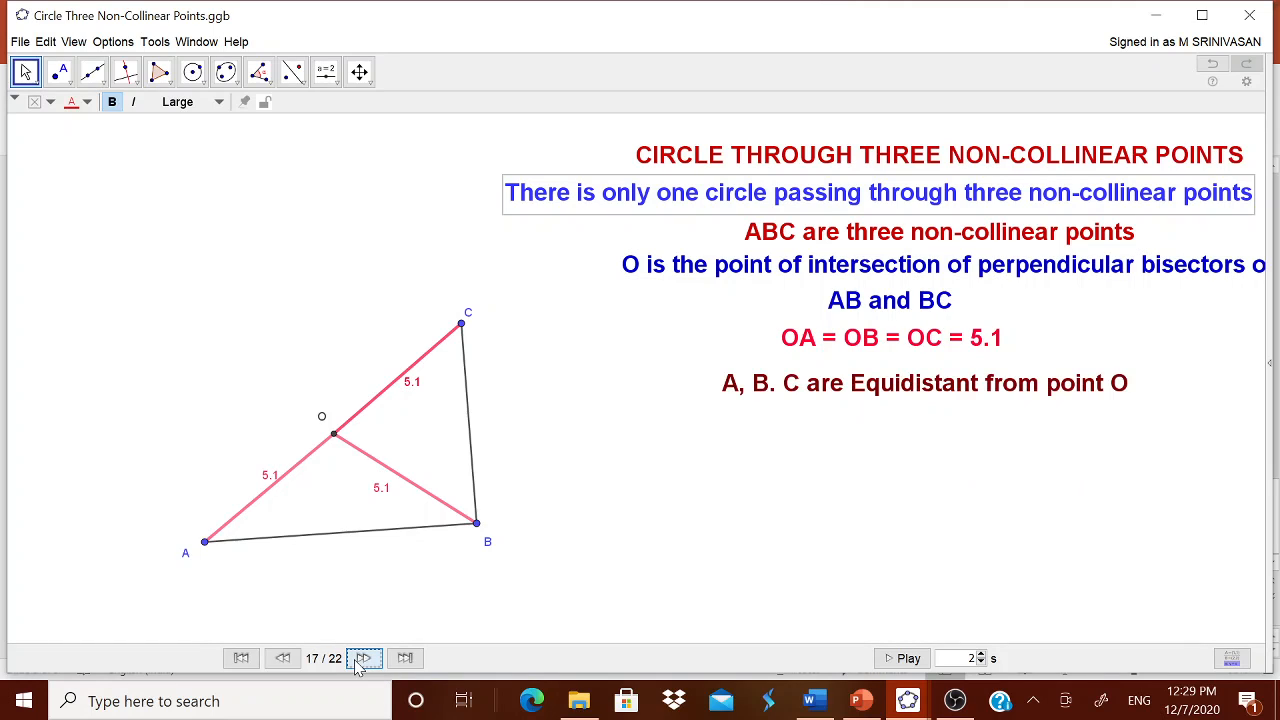
click(360, 662)
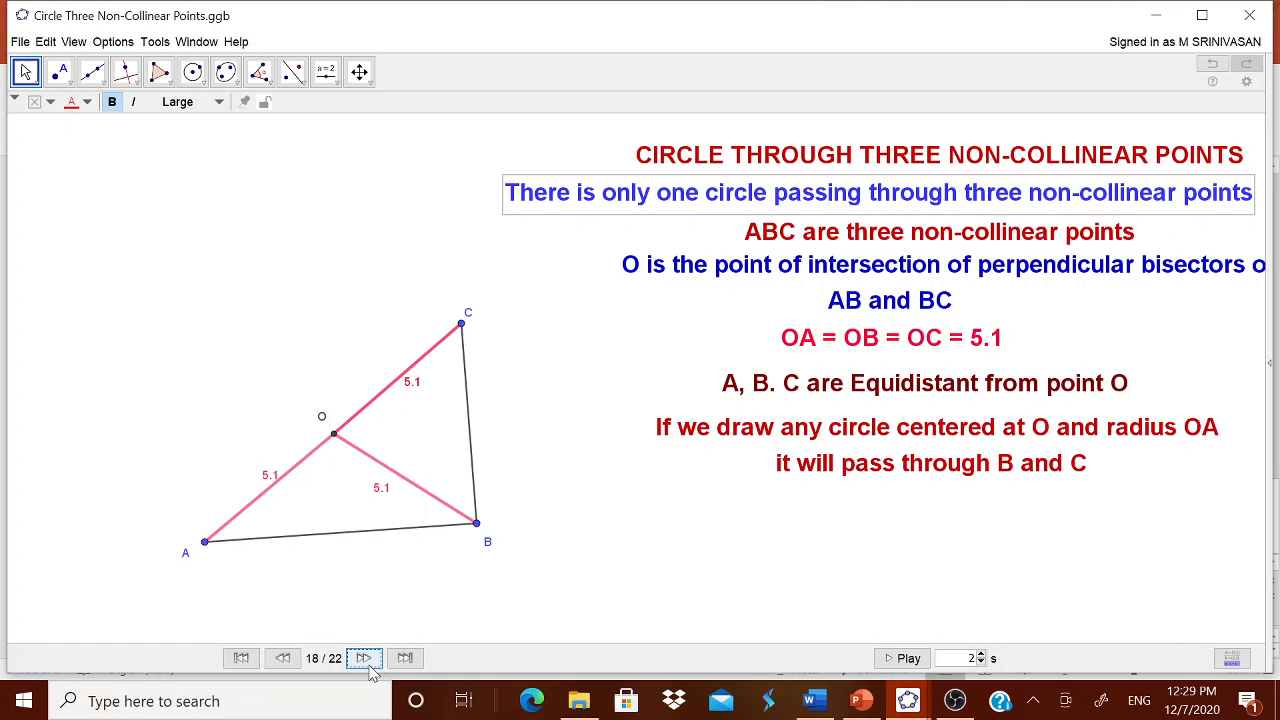
click(363, 660)
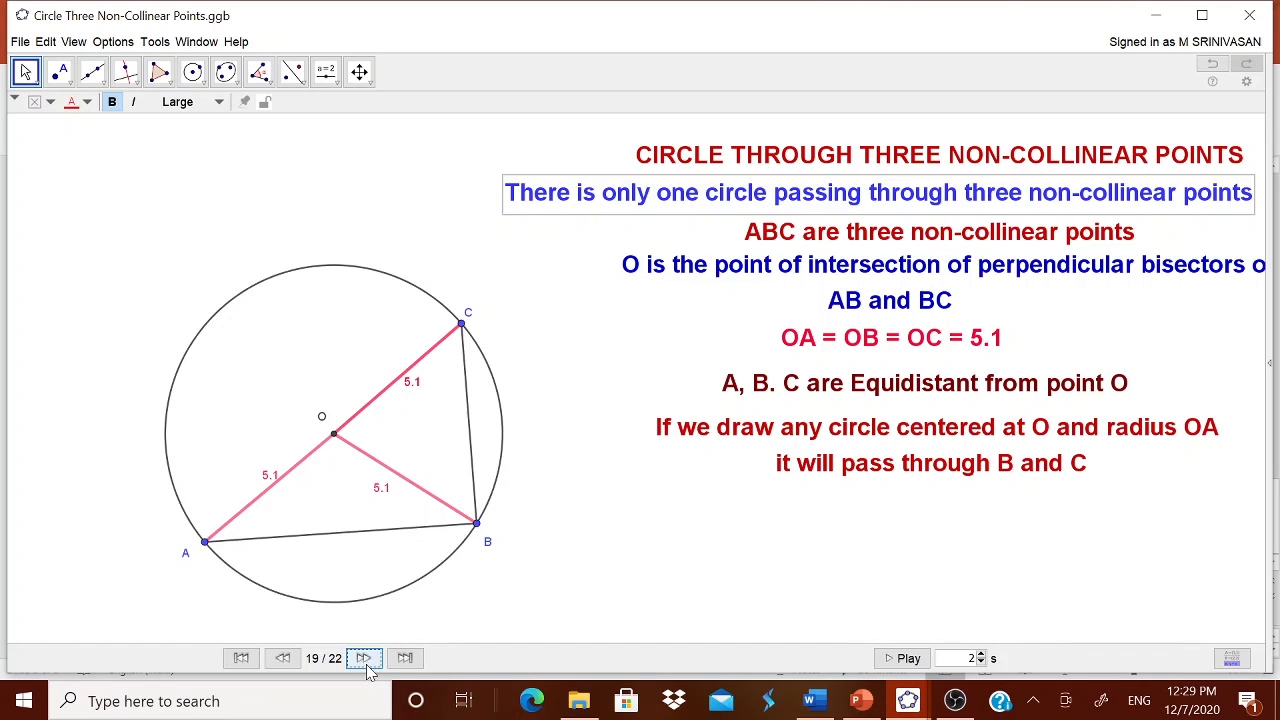
click(364, 660)
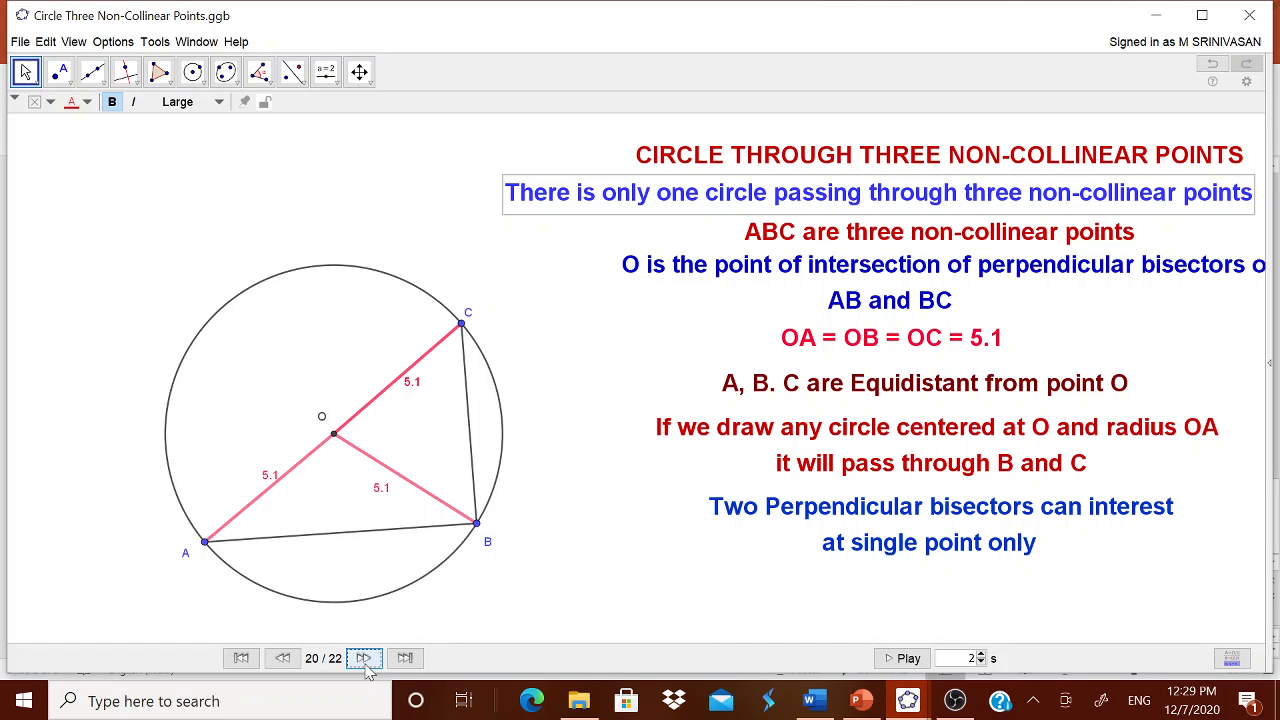
click(364, 659)
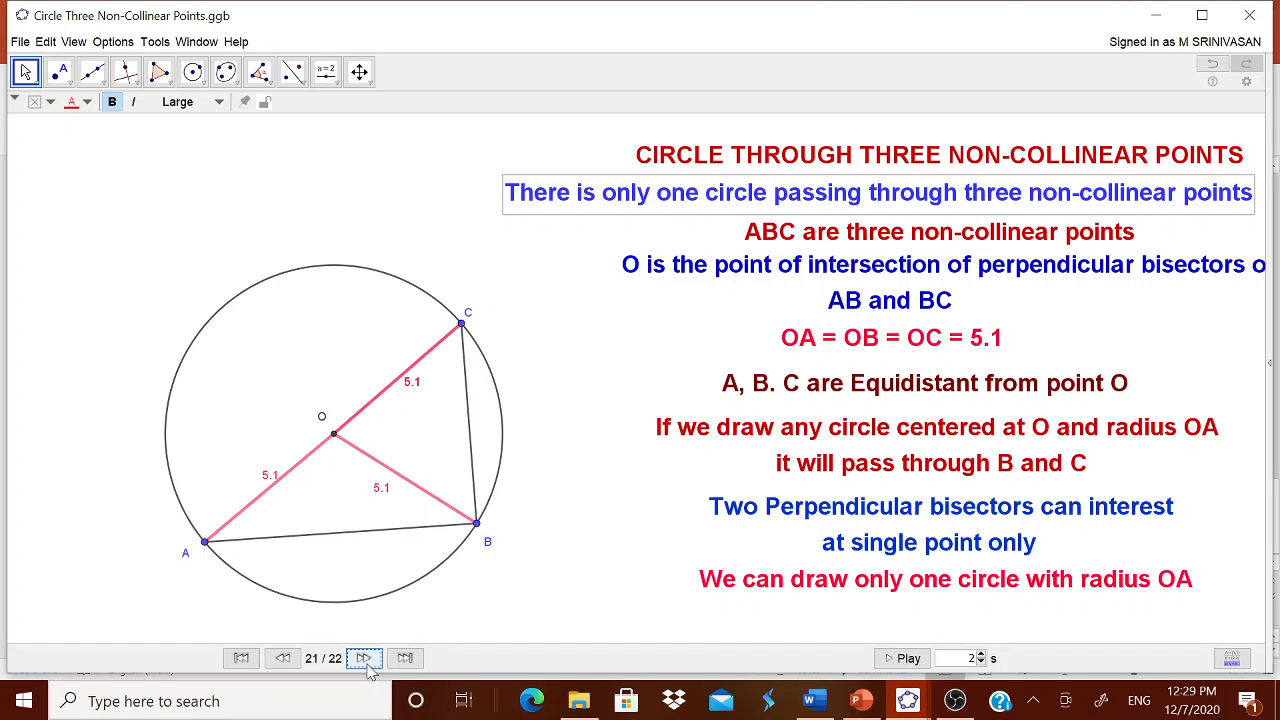
click(364, 659)
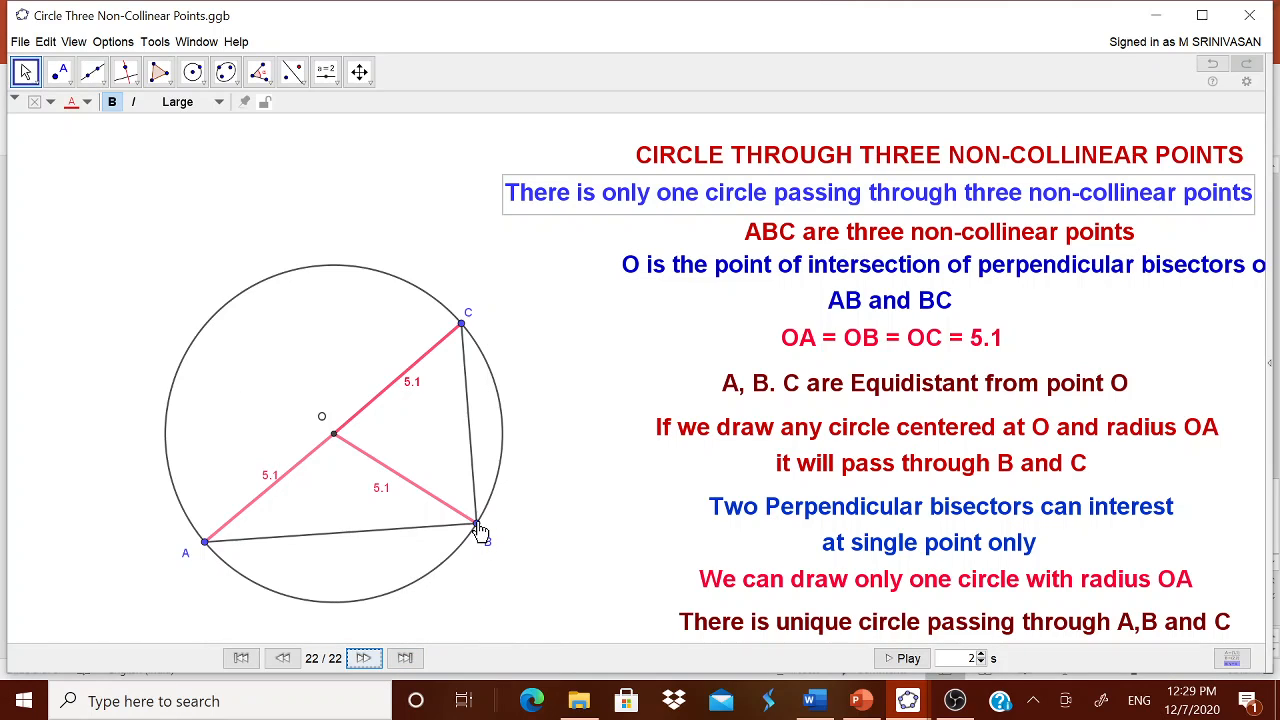
Move points B, C and A slightly inward to test the circle through all three points.
mouse_move(480, 531)
mouse_down()
mouse_move(546, 492)
mouse_move(458, 524)
mouse_up()
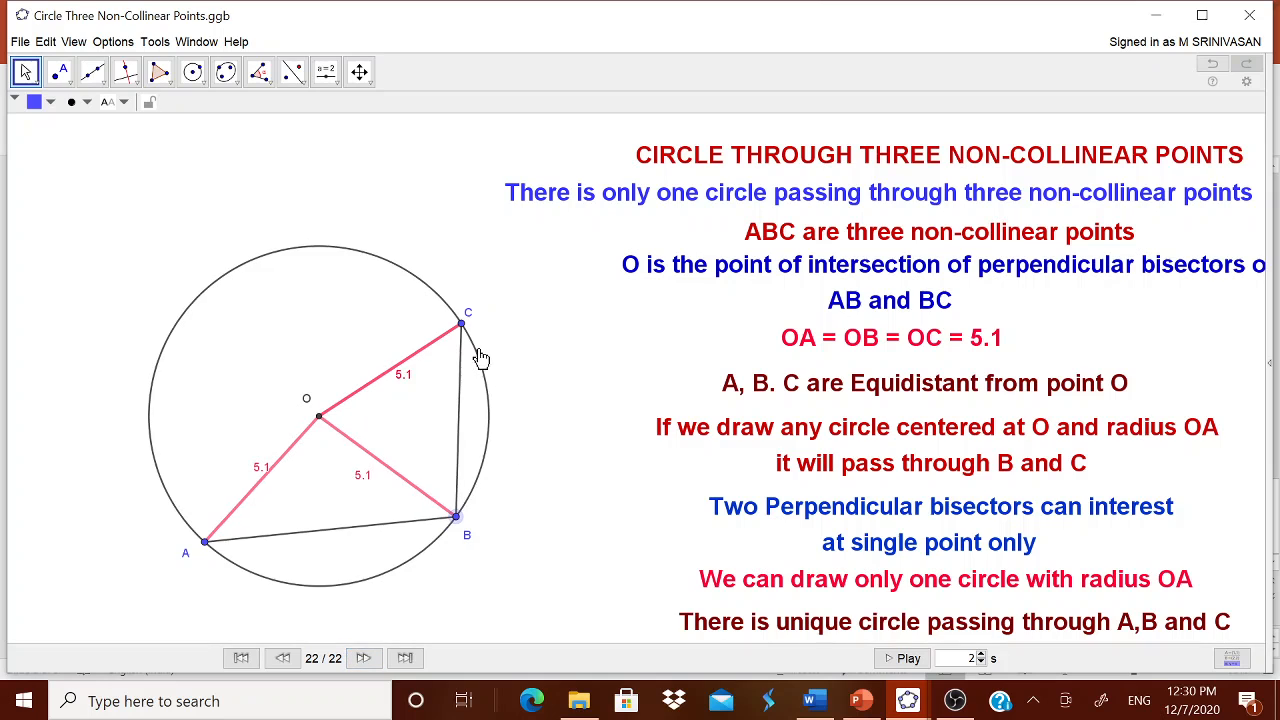
mouse_move(461, 324)
mouse_down()
mouse_move(468, 345)
mouse_move(454, 330)
mouse_up()
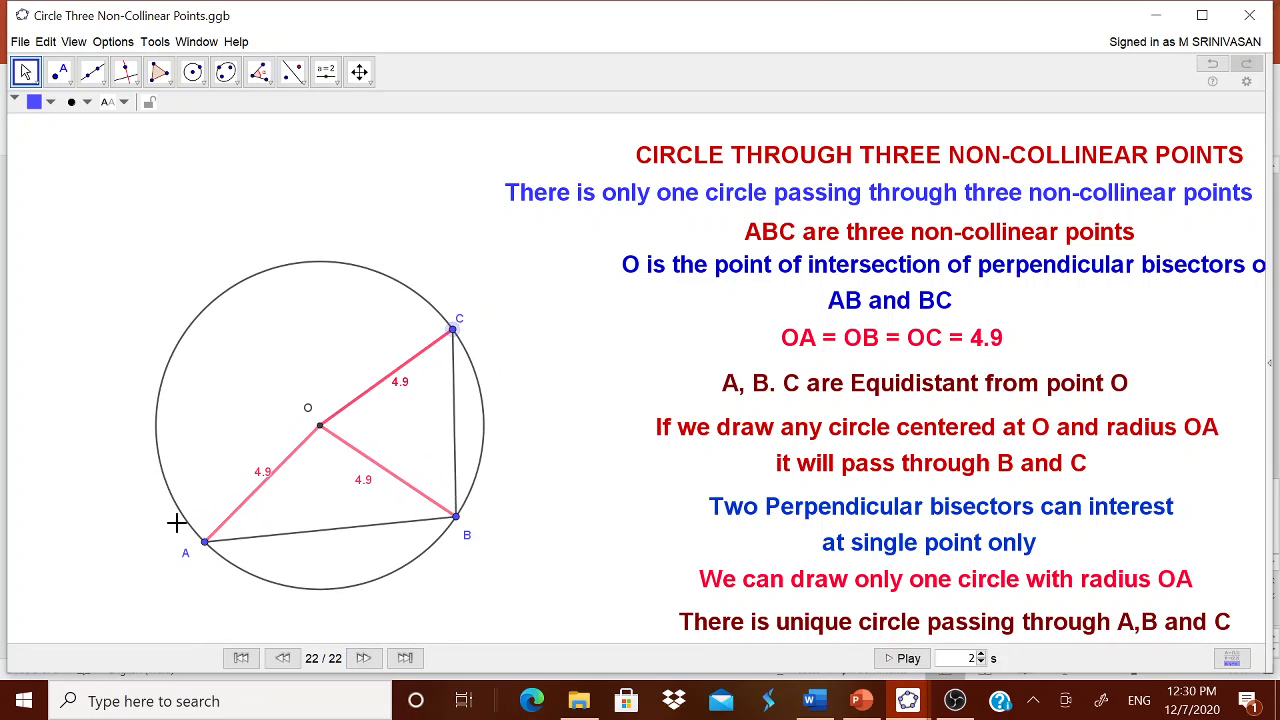
drag(203, 542, 236, 538)
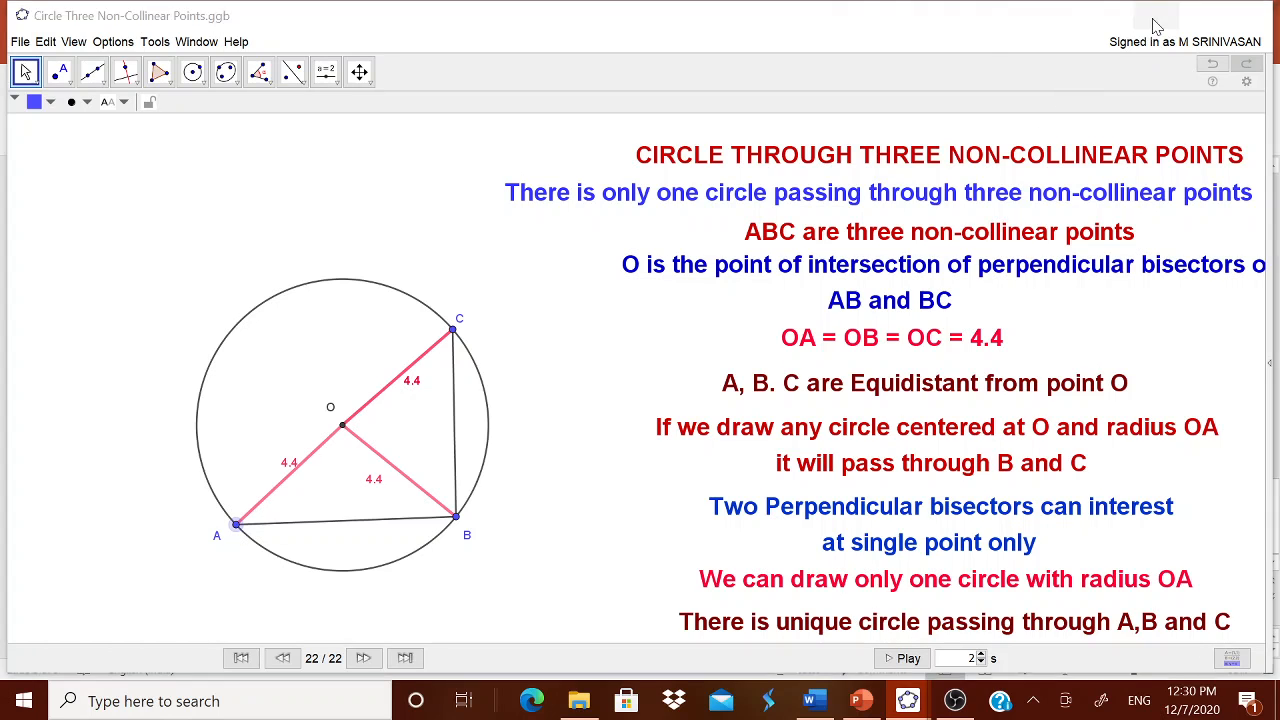
Minimize the finished Circle Three Non-Collinear Points worksheet and switch to the blank GeoGebra Classic 5 window.
click(1155, 25)
mouse_move(908, 700)
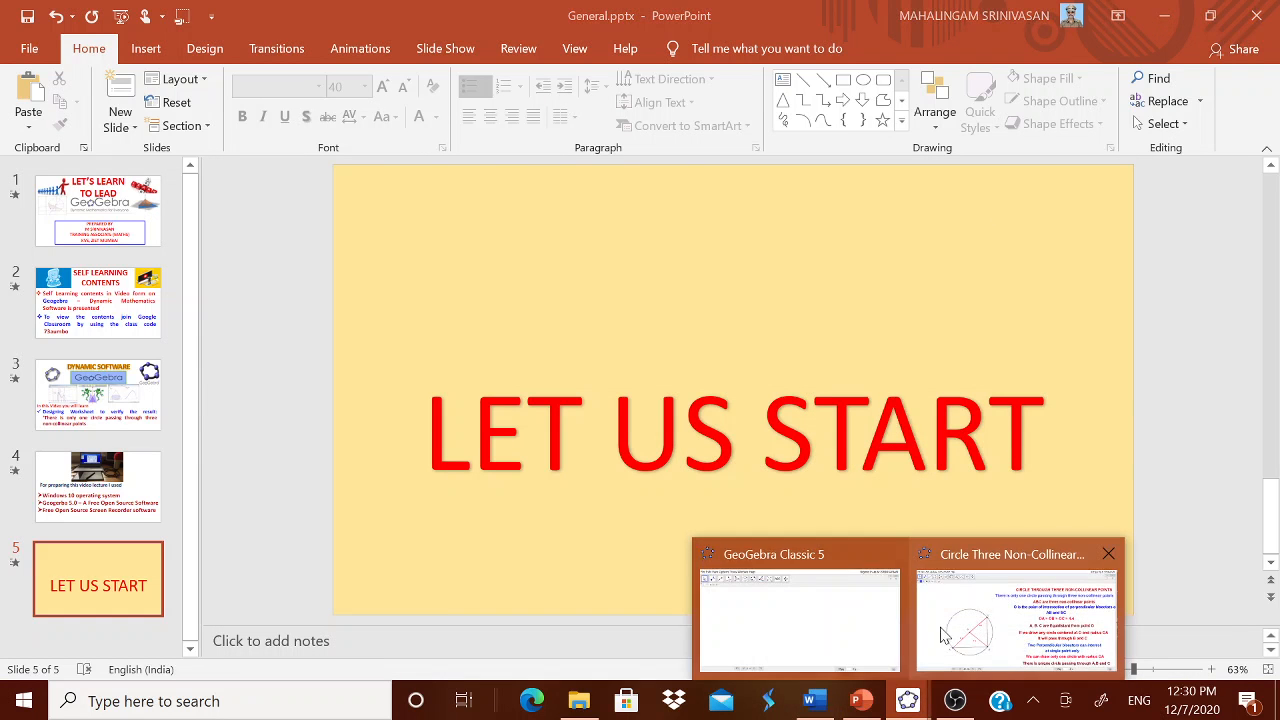
click(846, 634)
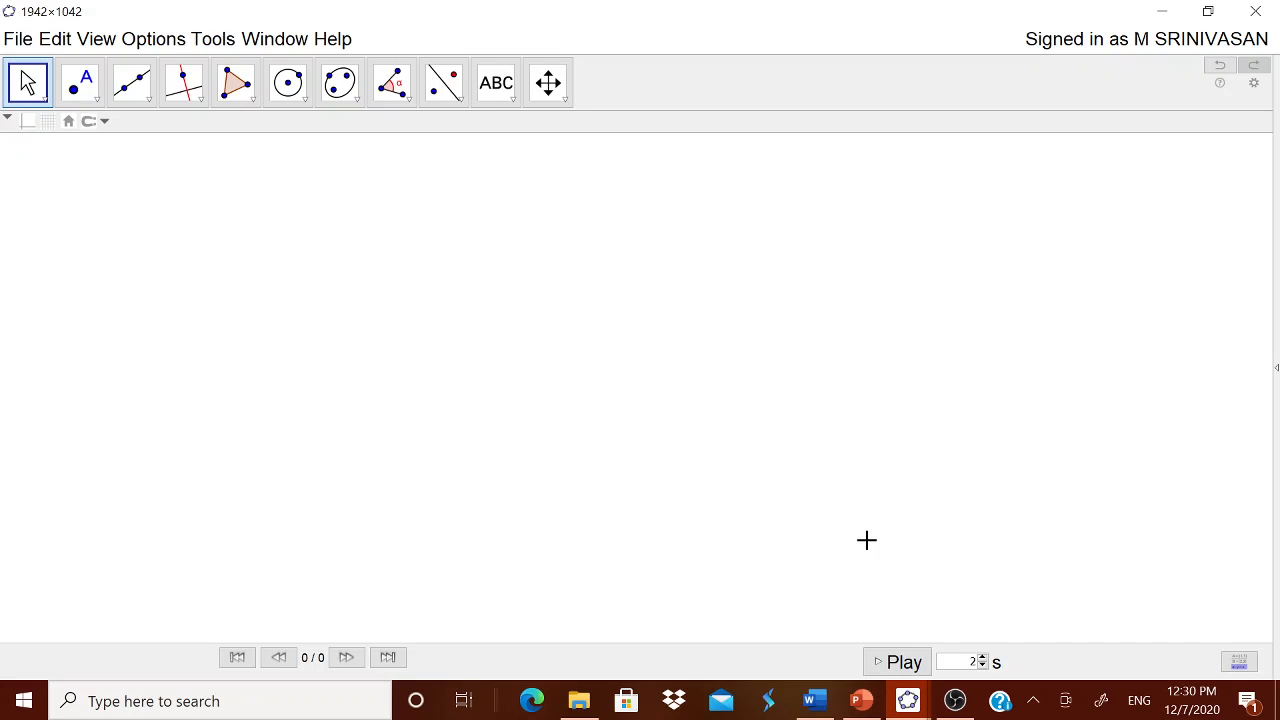
click(1276, 370)
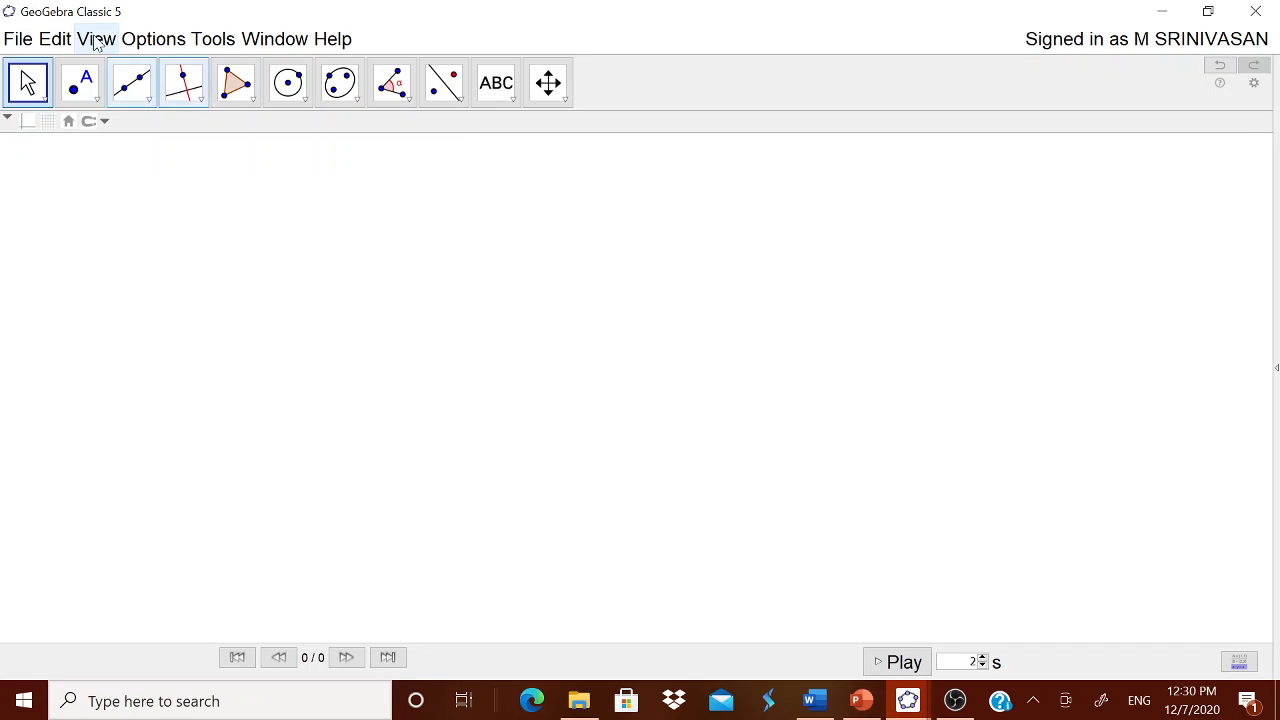
Check the rounding and labeling options of the blank worksheet.
click(152, 38)
mouse_move(183, 83)
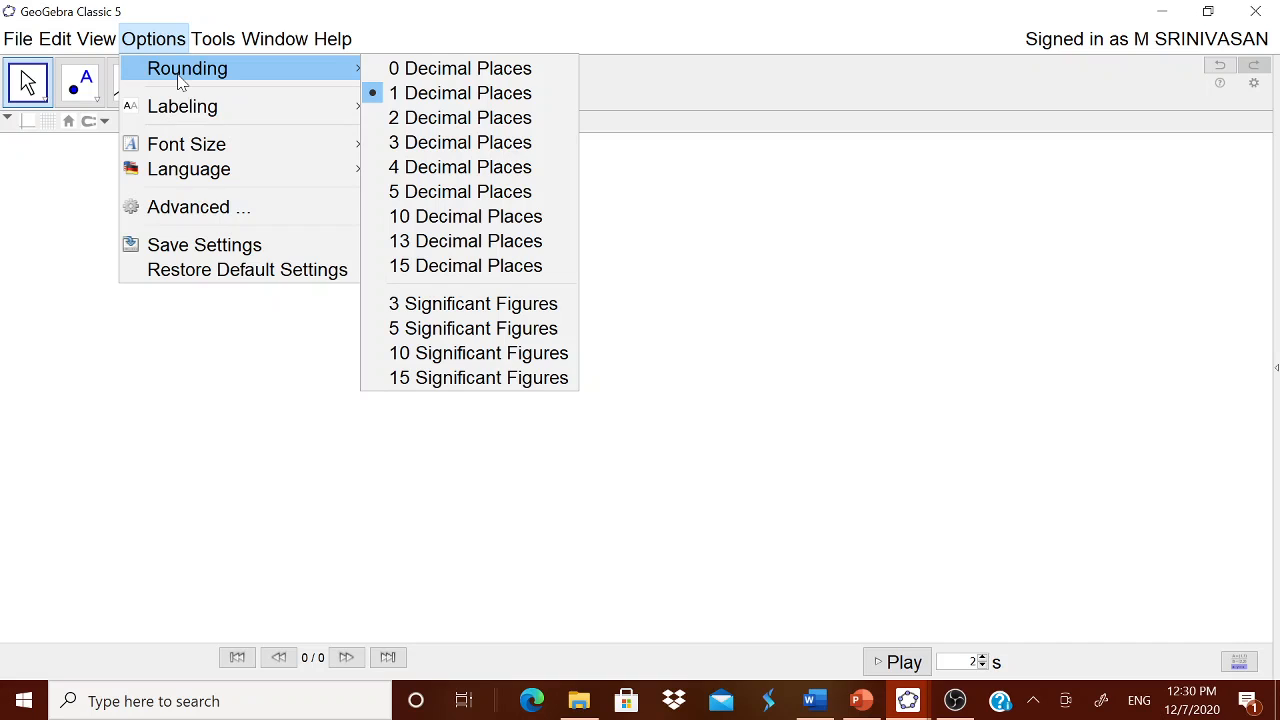
mouse_move(186, 110)
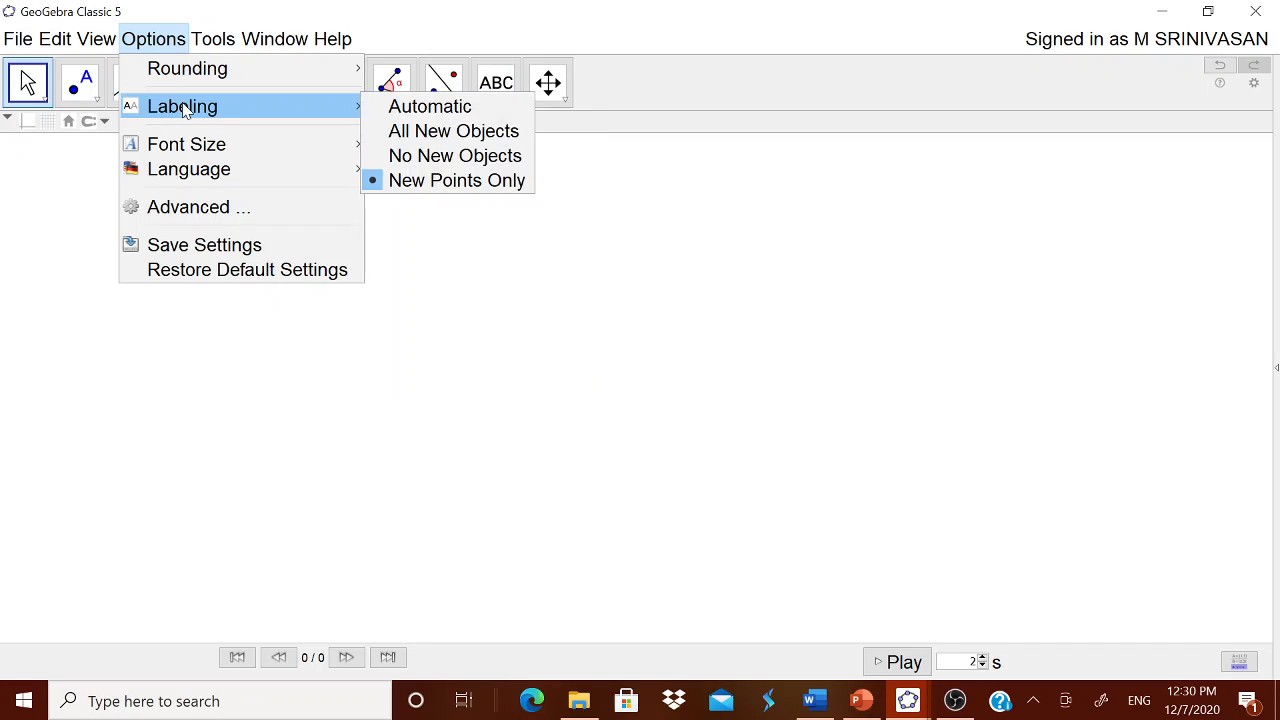
click(806, 274)
Start a text object in the graphics view, and copy the heading "CIRCLE THROUGH THREE NON-COLLINEAR POINTS" from NOTES.docx in Word.
click(505, 90)
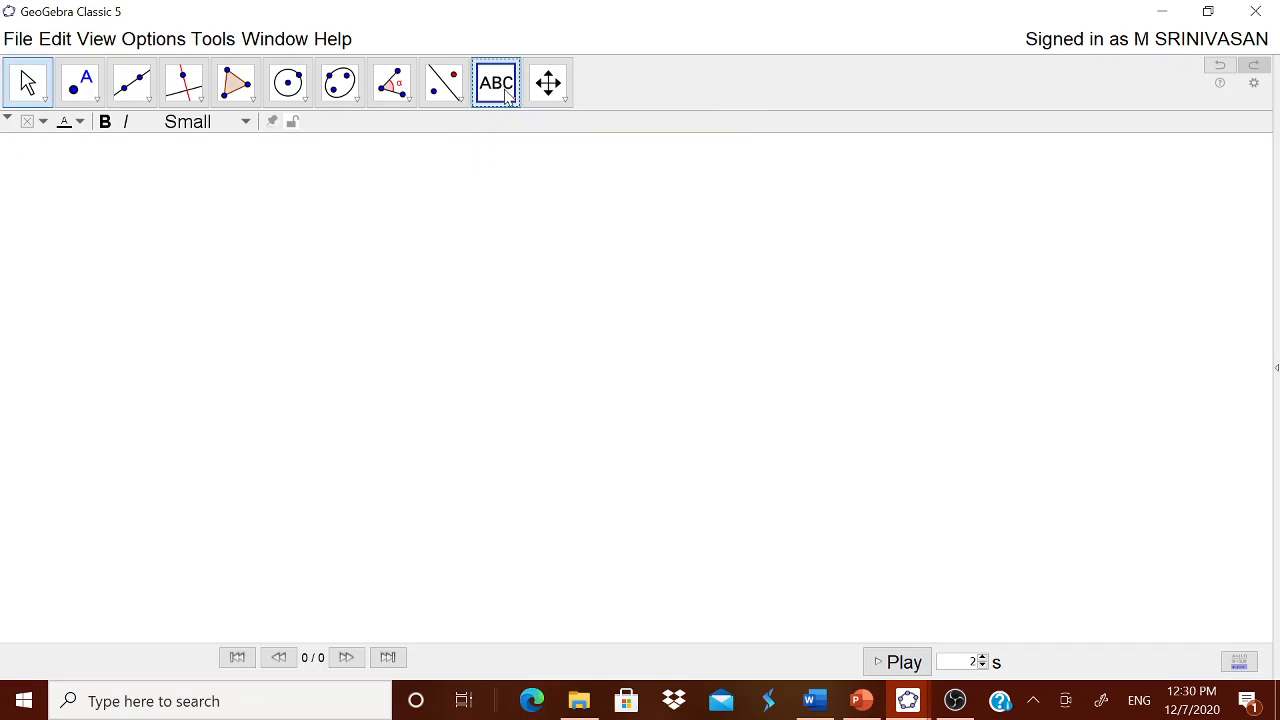
click(604, 238)
click(820, 702)
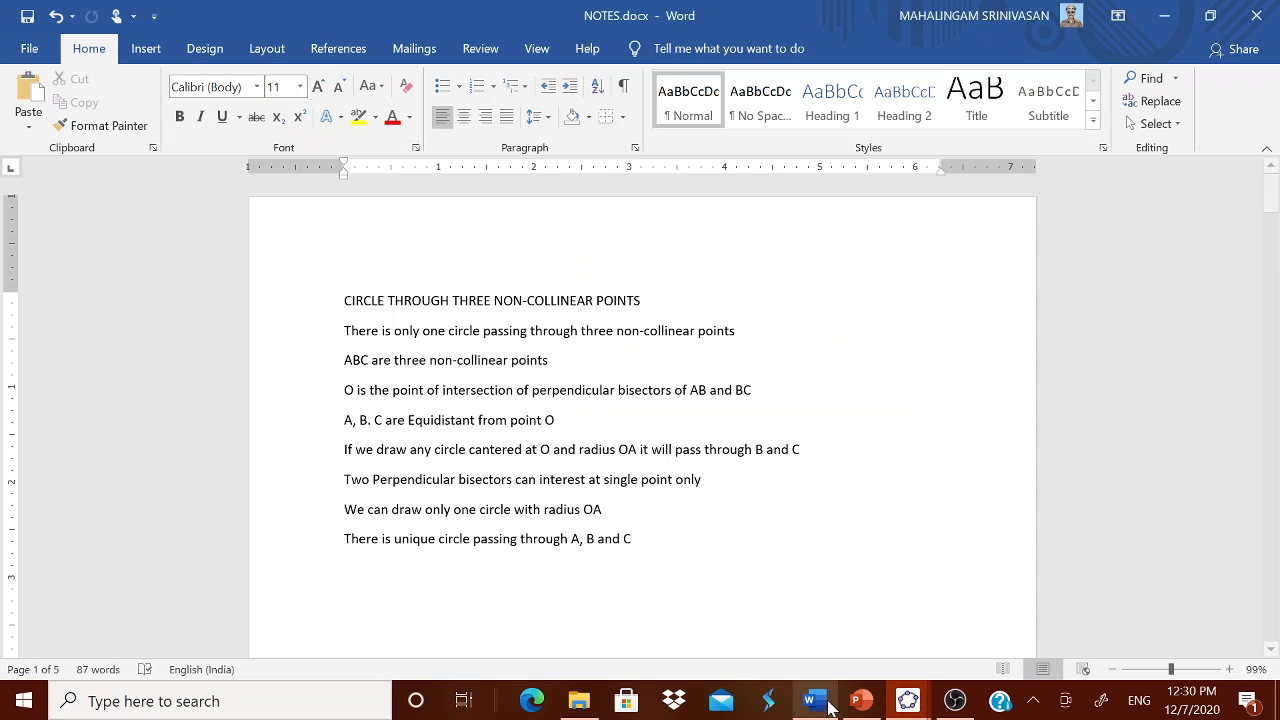
drag(344, 300, 648, 300)
key(ctrl+c)
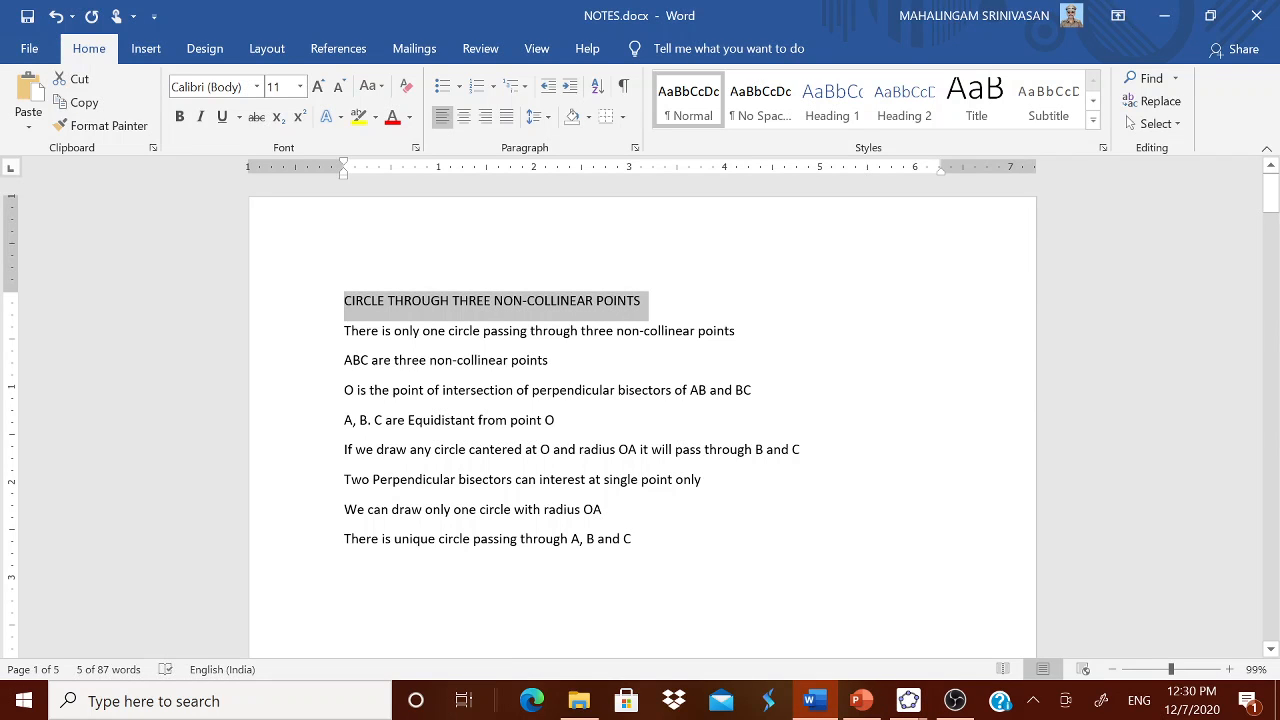
Back in GeoGebra, insert the copied heading as text and place it in the upper right part of the graphics view.
click(908, 702)
click(846, 622)
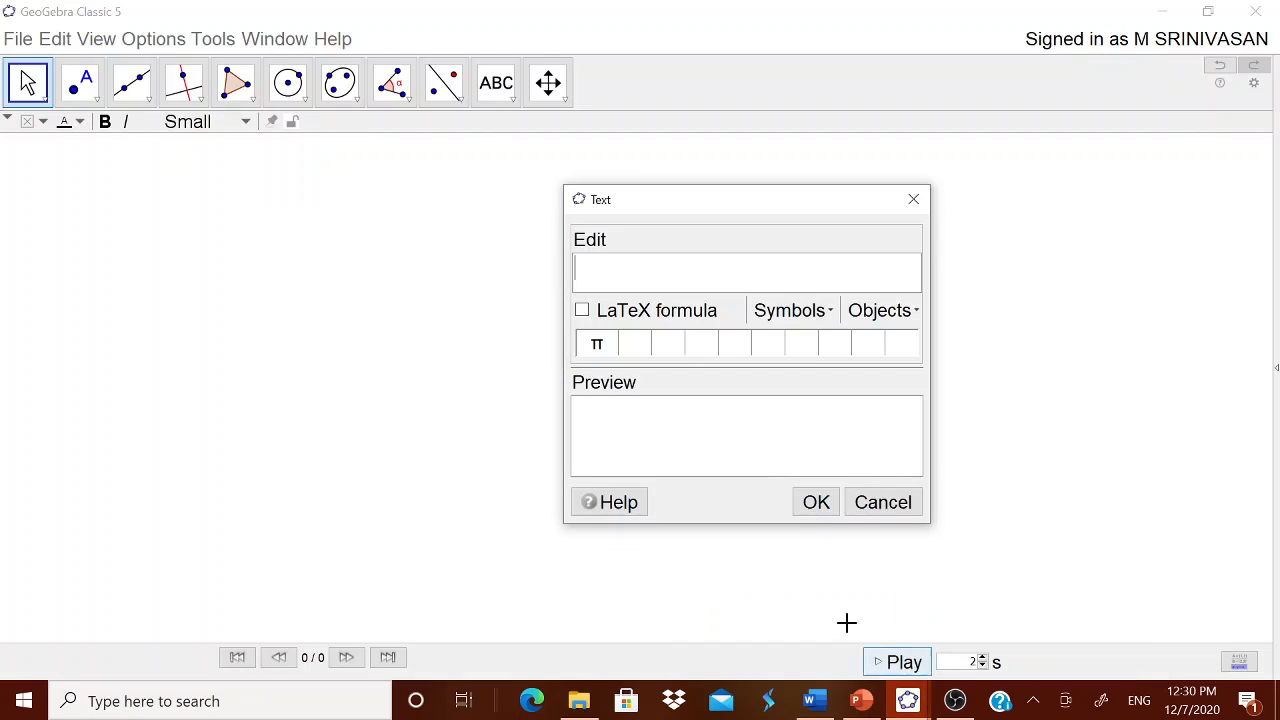
key(ctrl+v)
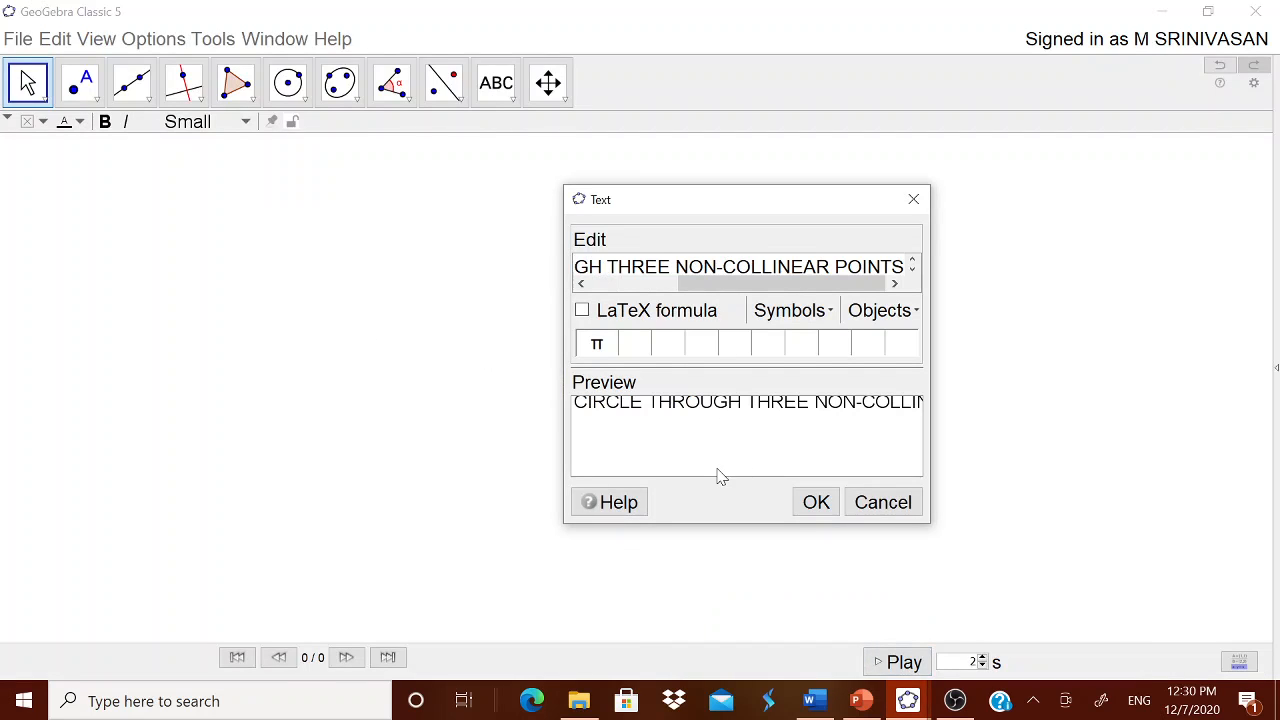
click(814, 501)
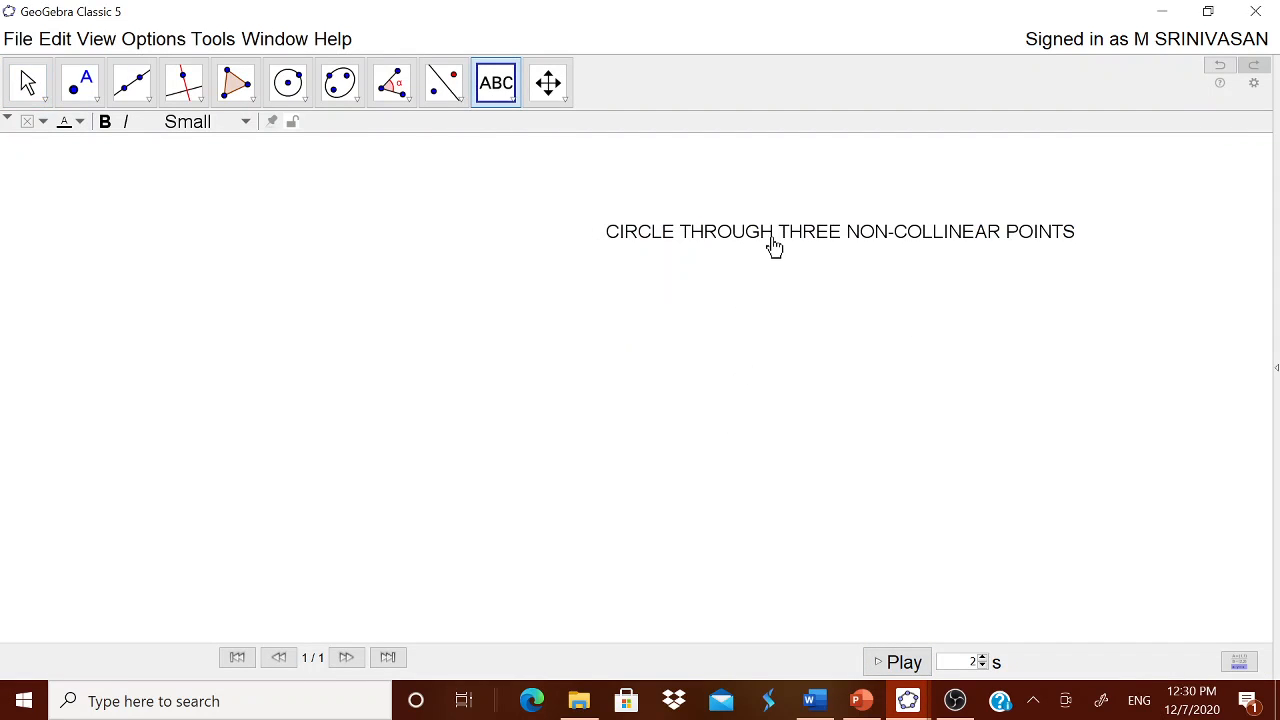
drag(774, 245, 766, 200)
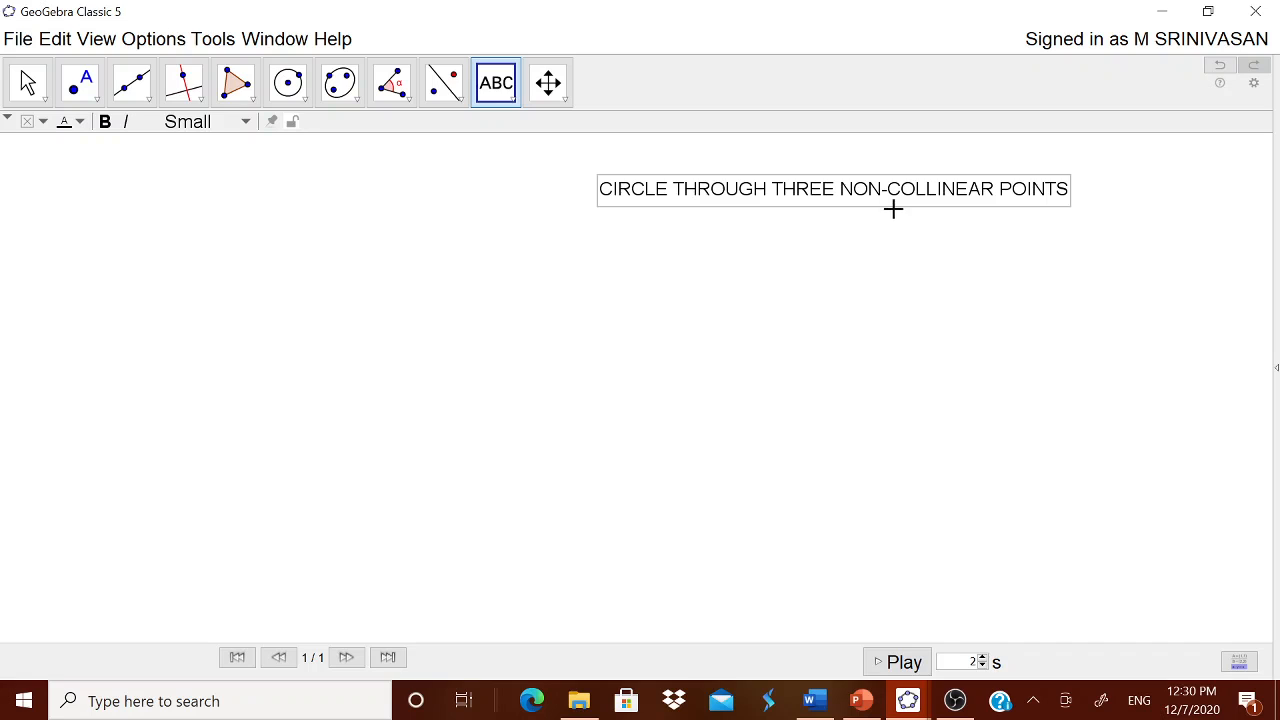
drag(893, 208, 936, 192)
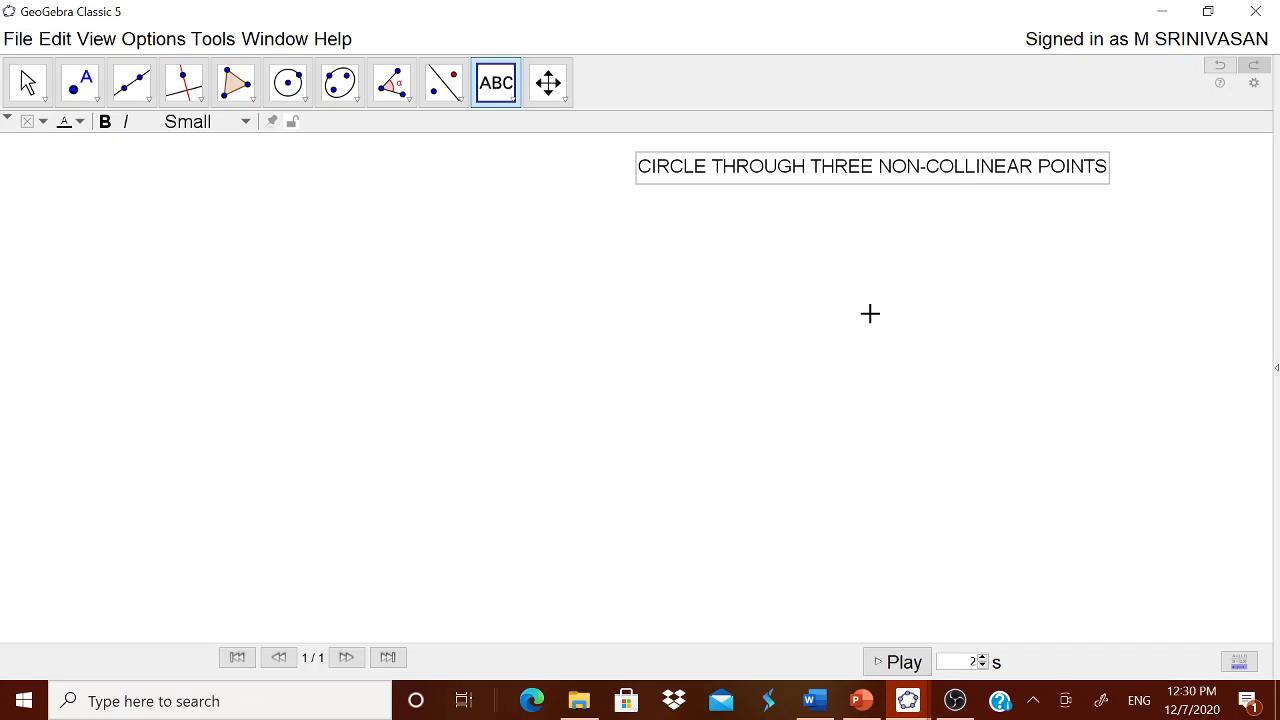
Start a second text object, and copy "There is only one circle passing through three non-collinear points" from the Word notes.
click(807, 432)
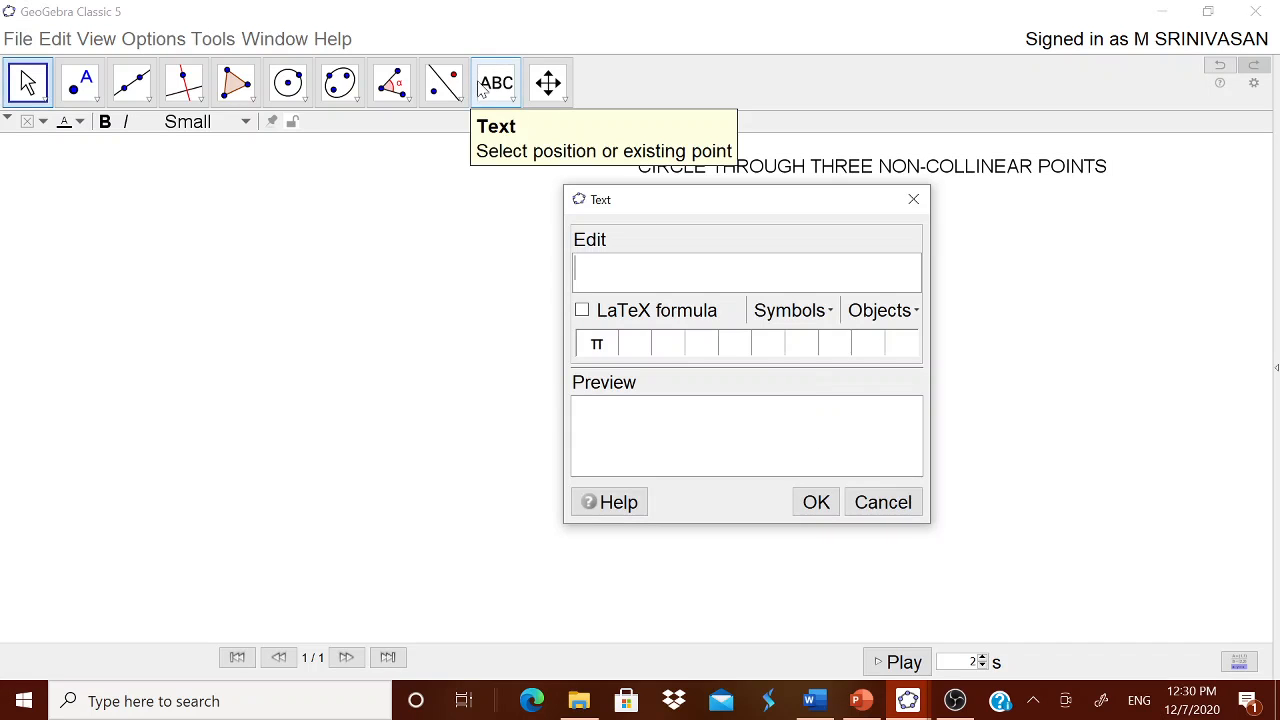
click(907, 700)
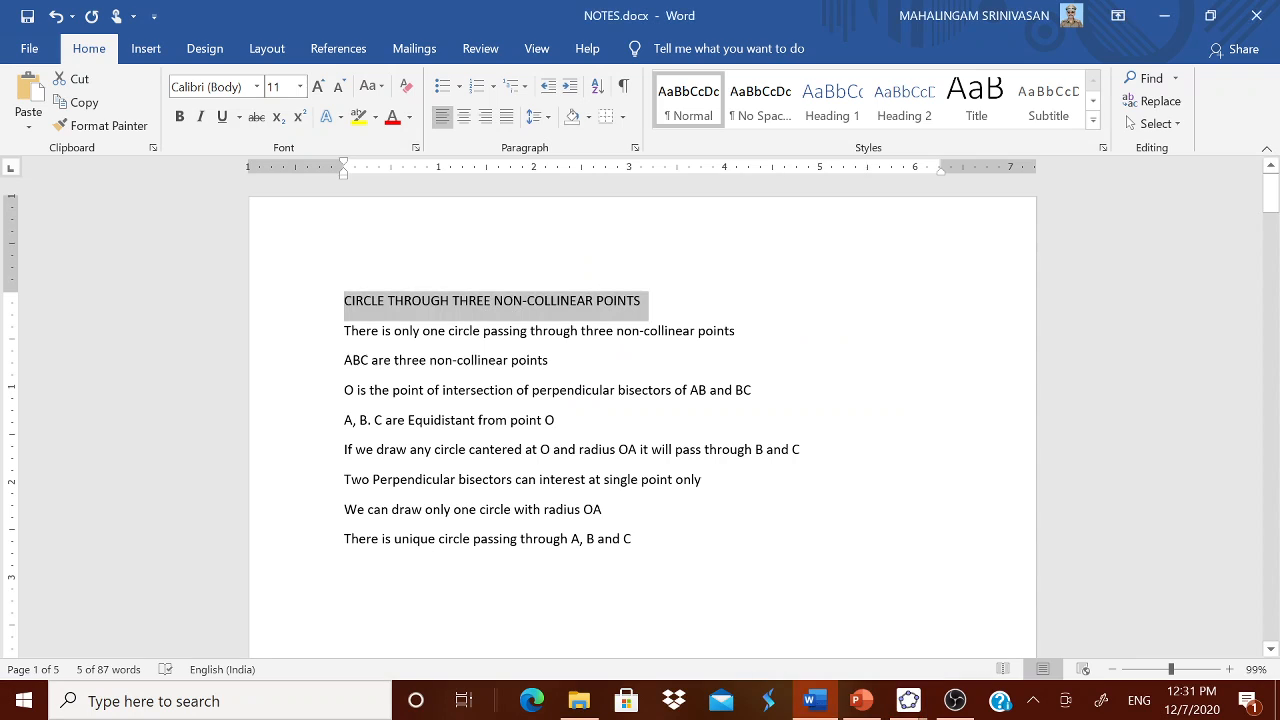
drag(344, 330, 735, 330)
click(344, 330)
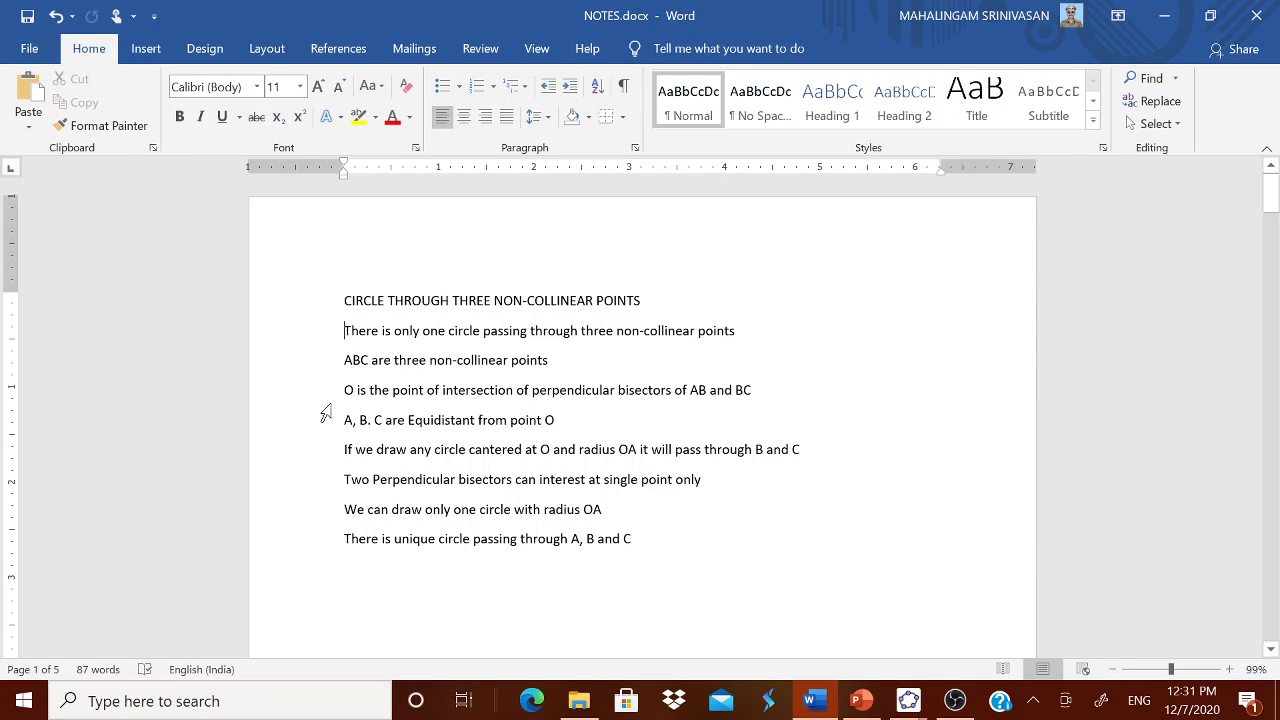
drag(344, 330, 743, 331)
key(ctrl+c)
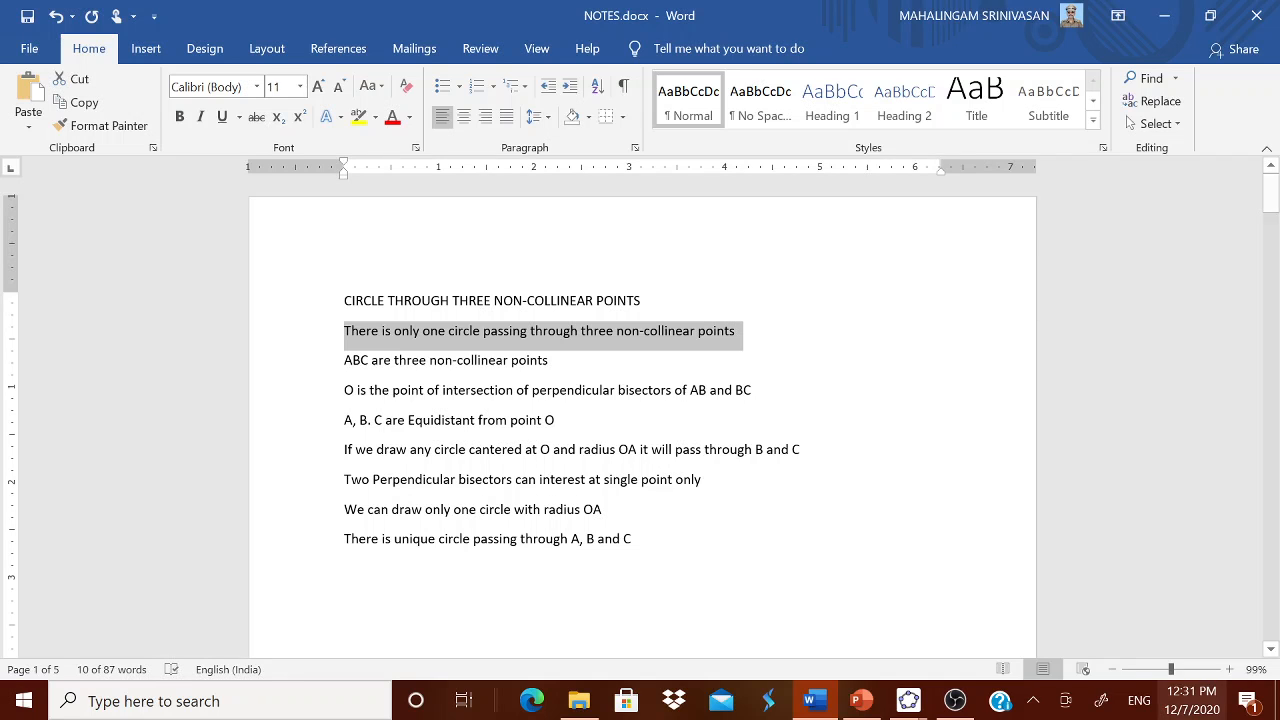
Return to GeoGebra, insert the copied sentence as text and place it just below the heading.
mouse_move(892, 690)
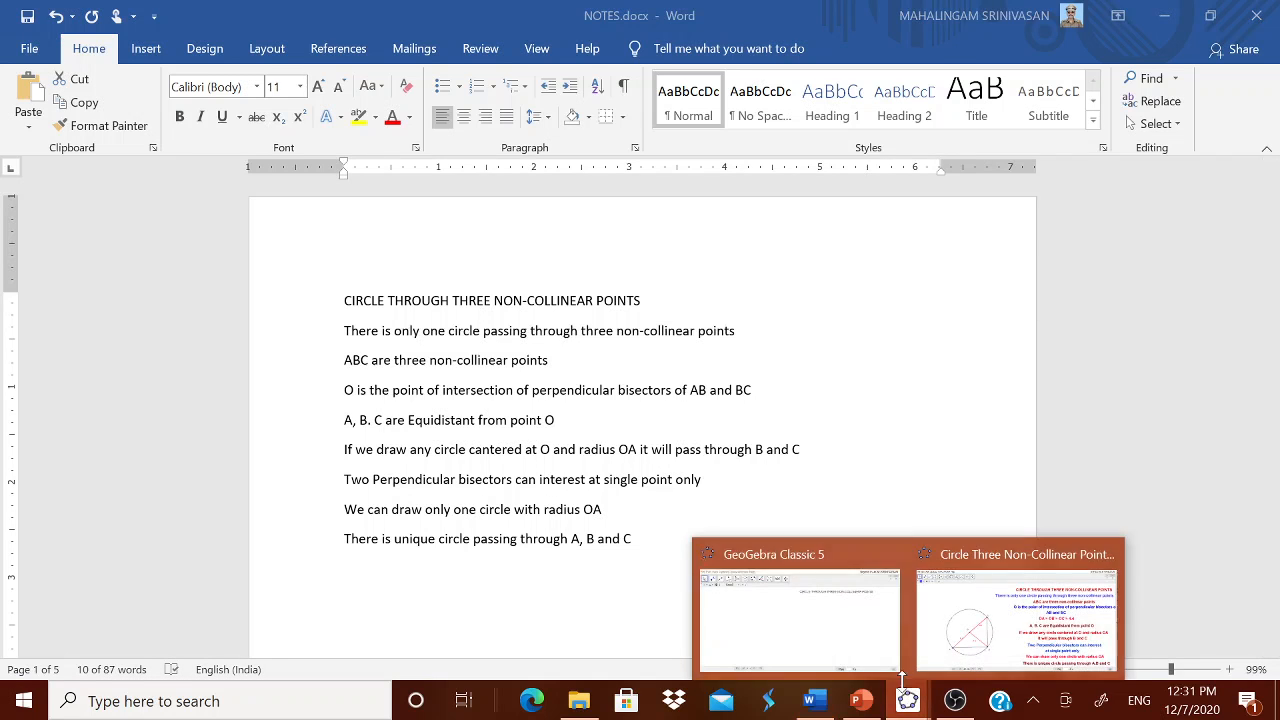
click(863, 651)
key(ctrl+v)
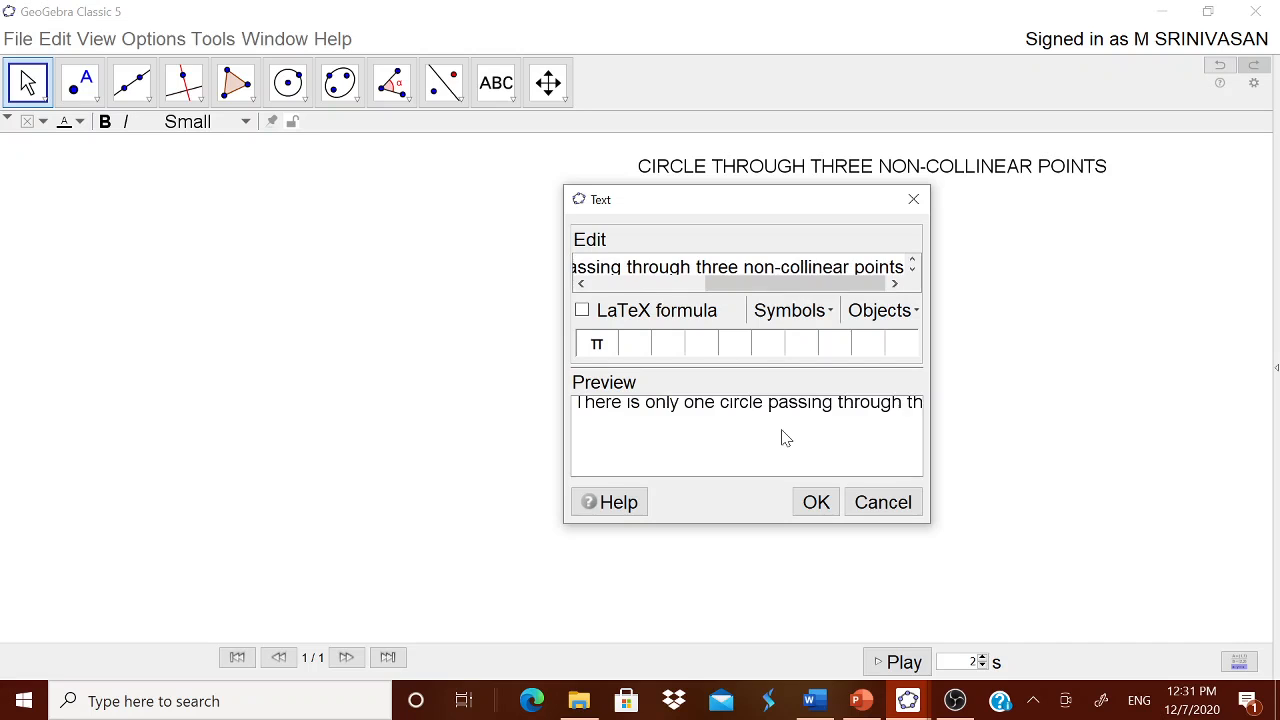
click(816, 502)
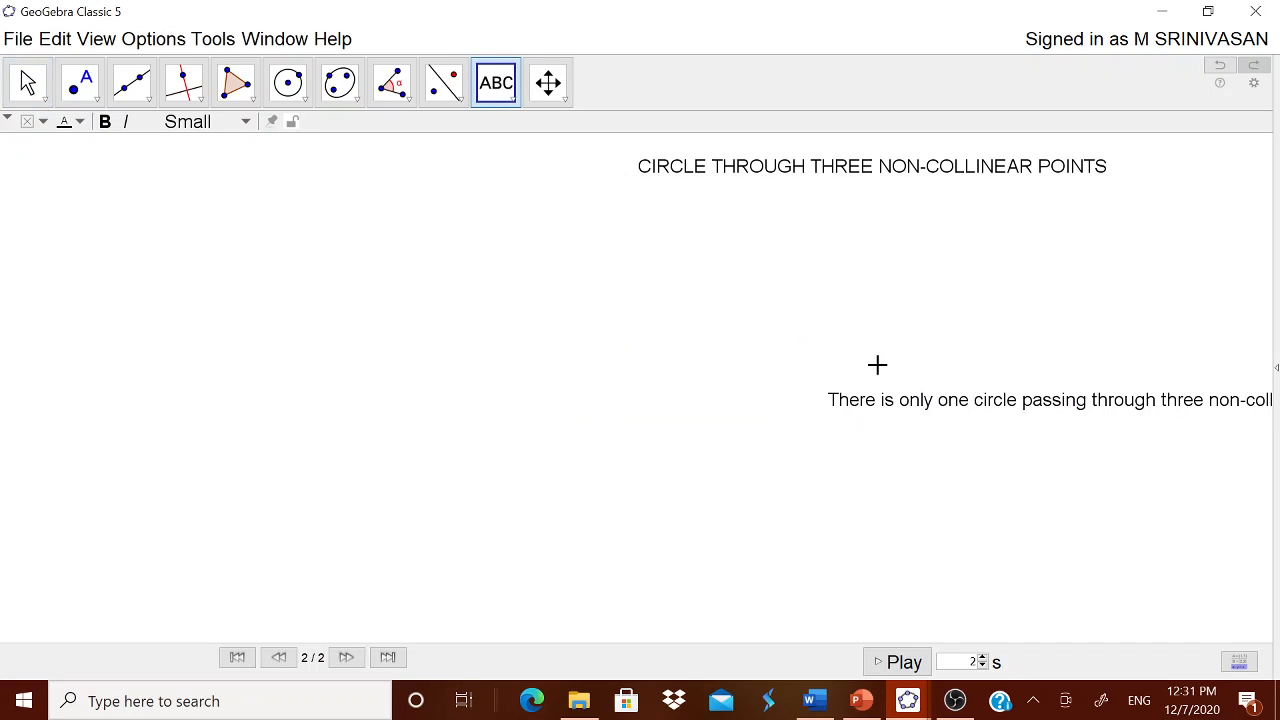
drag(866, 408, 677, 222)
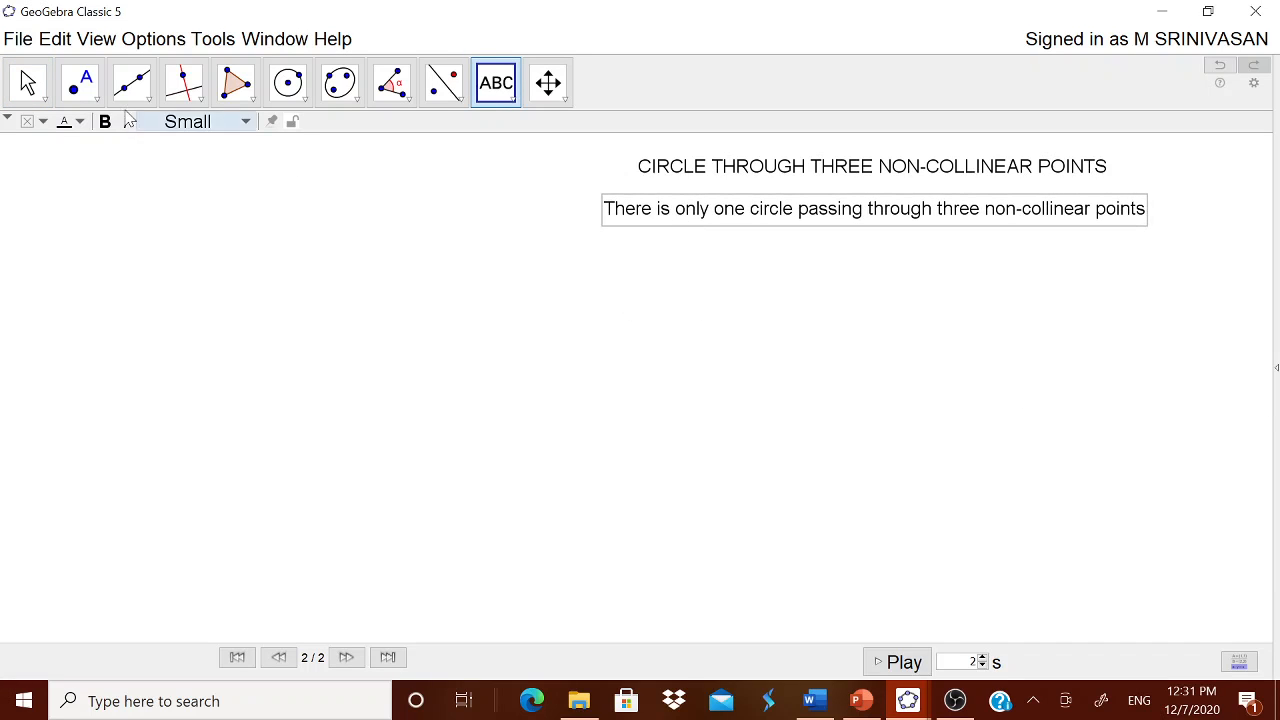
Place three non-collinear points A, B and C: A and B as a near-horizontal base and C above, nearer to B.
click(95, 97)
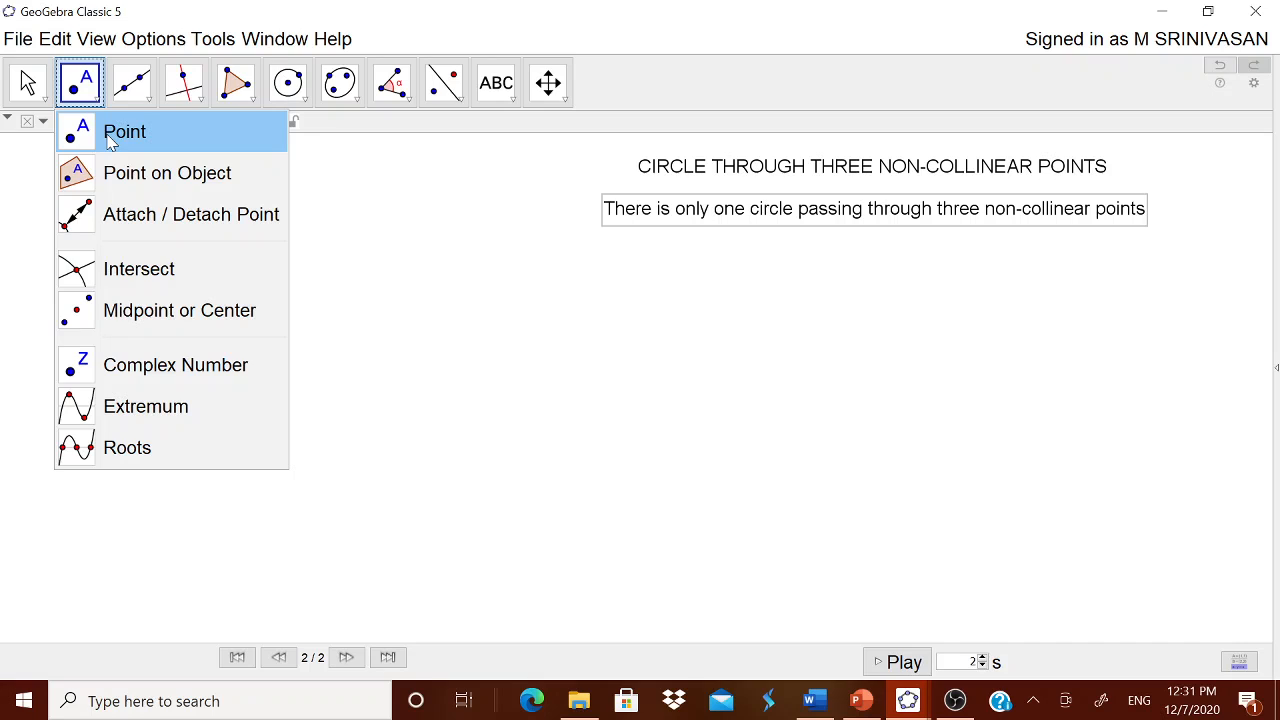
click(111, 141)
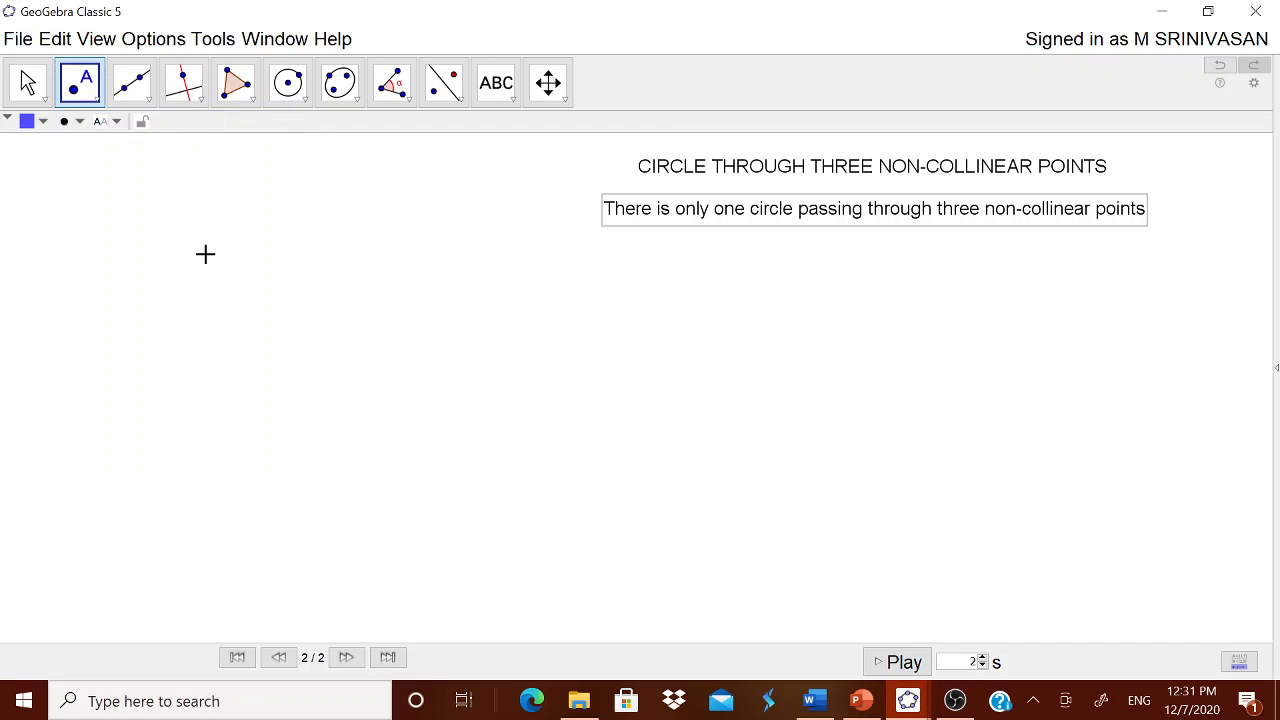
click(201, 526)
click(502, 520)
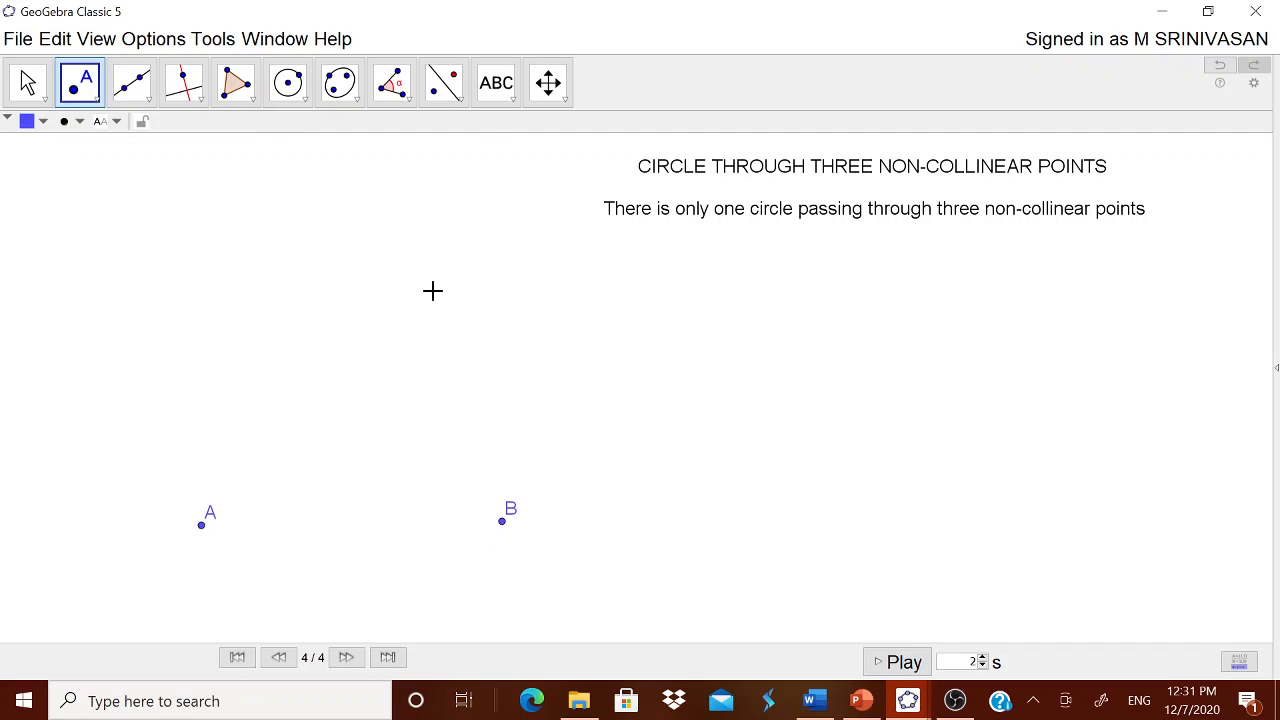
click(432, 290)
click(27, 80)
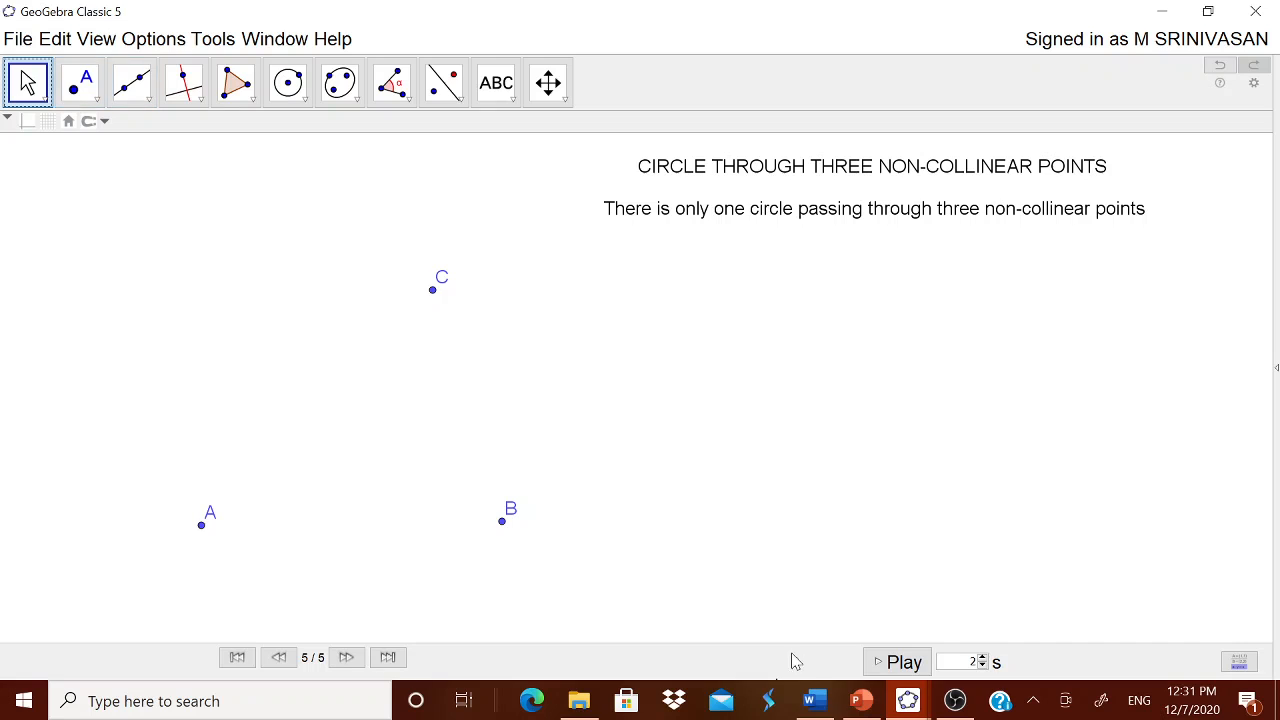
Switch to NOTES.docx in Word and copy the line "ABC are three non-collinear points".
click(815, 700)
drag(344, 360, 577, 368)
key(ctrl+c)
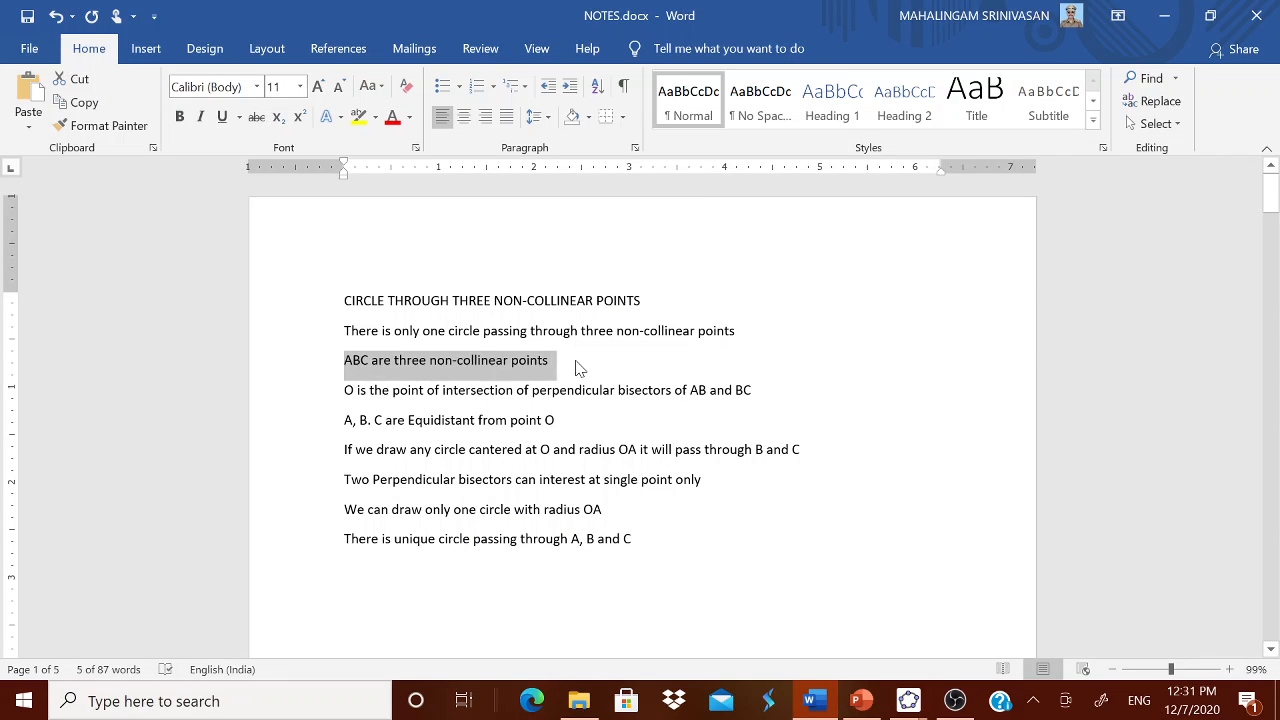
Back in GeoGebra, insert the copied line as text and place it just below the sentence about only one circle.
click(908, 700)
click(845, 657)
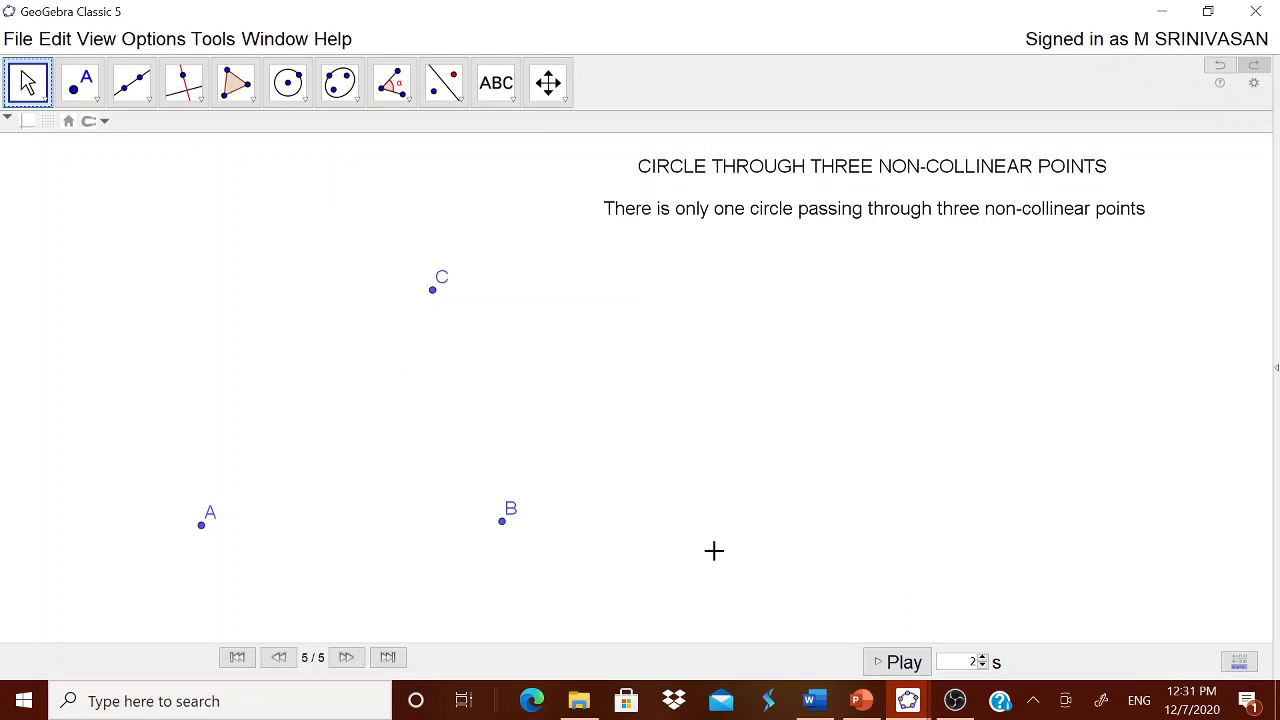
click(496, 83)
click(716, 370)
key(ctrl+v)
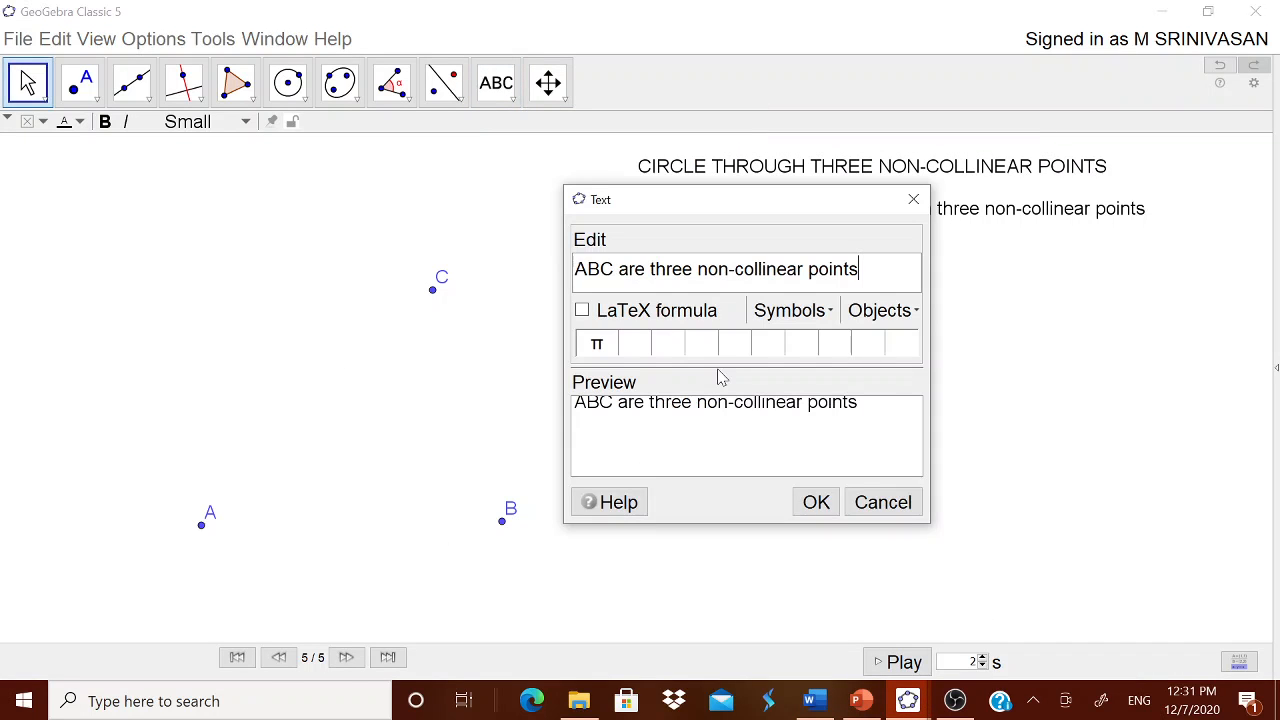
click(810, 500)
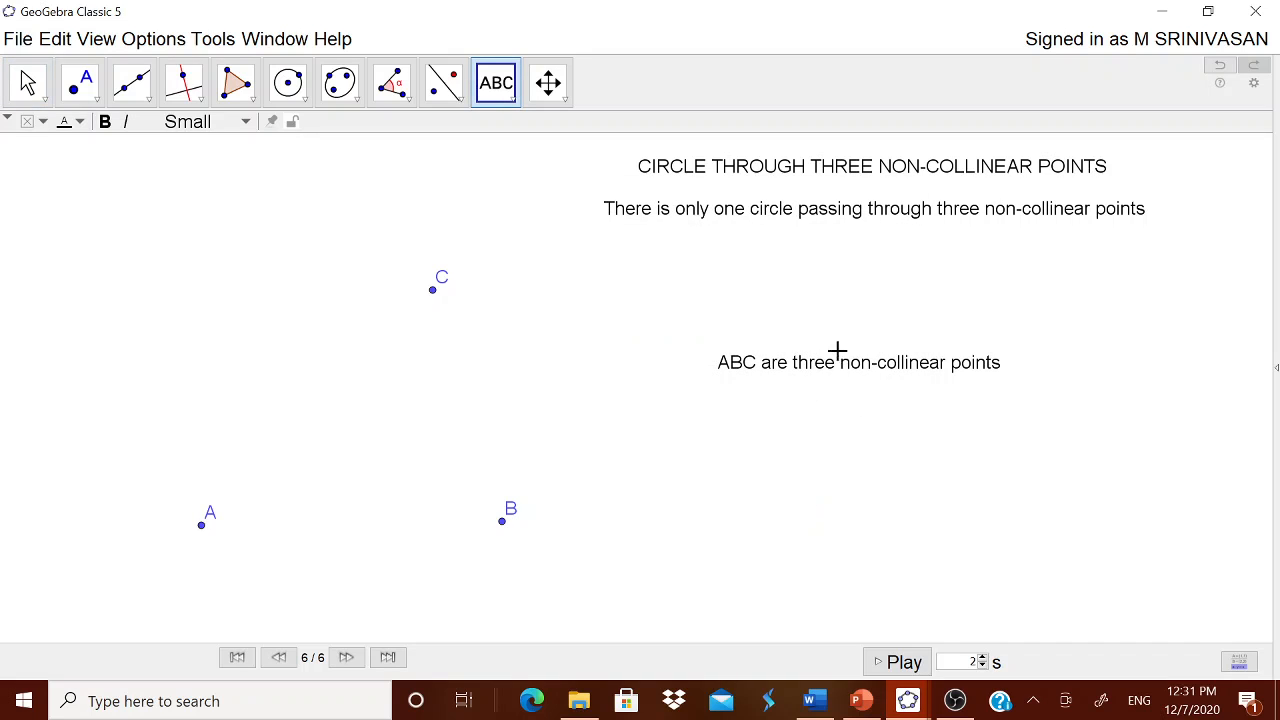
drag(837, 355, 862, 248)
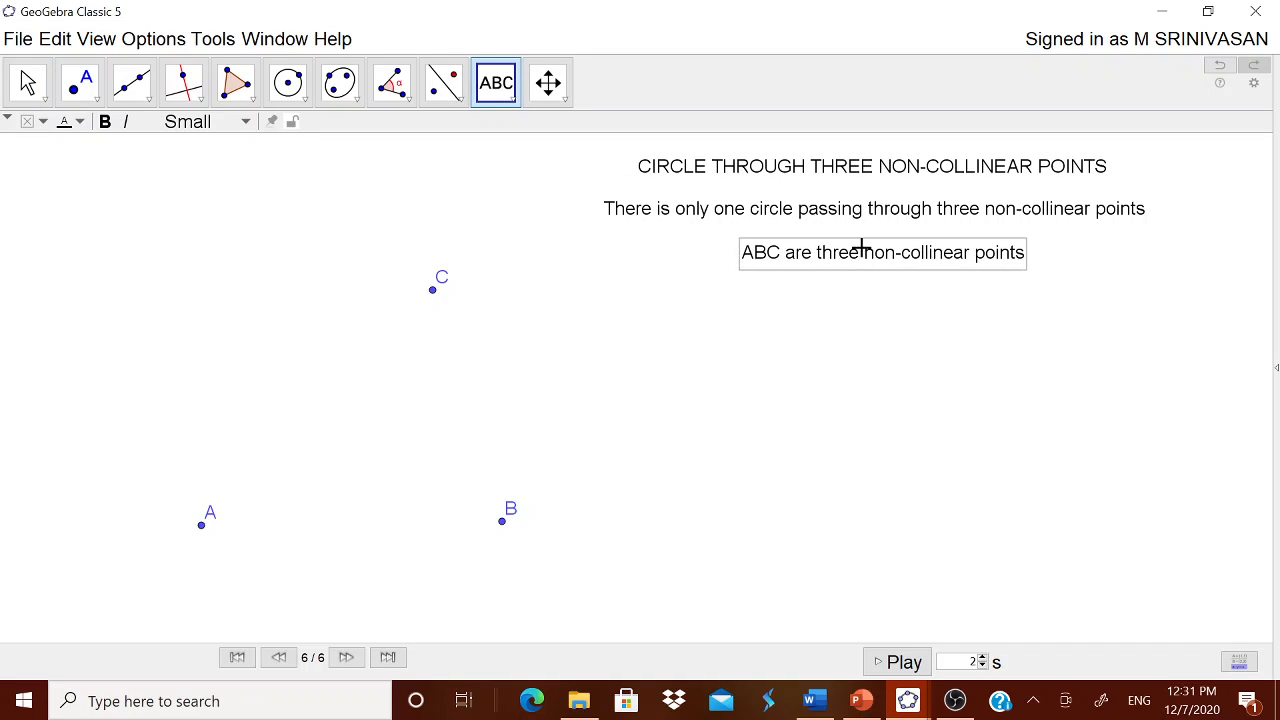
Draw a segment from point A to point B.
click(145, 98)
click(160, 175)
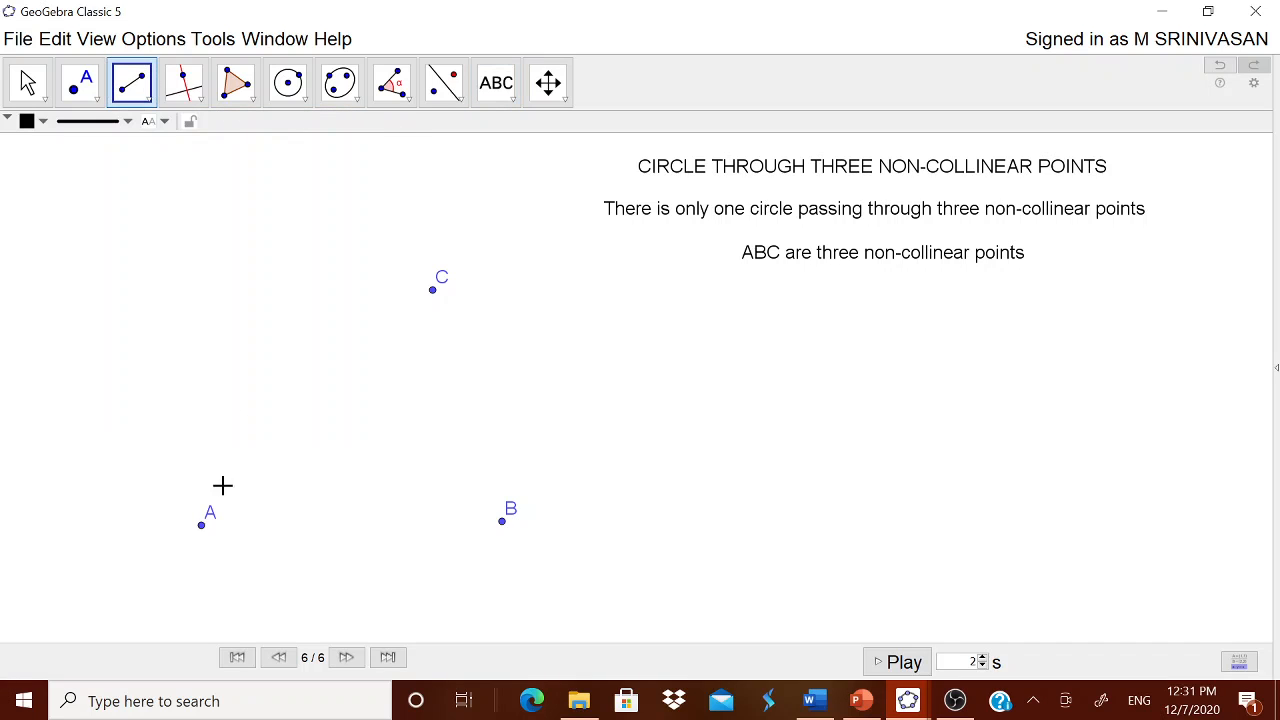
click(201, 524)
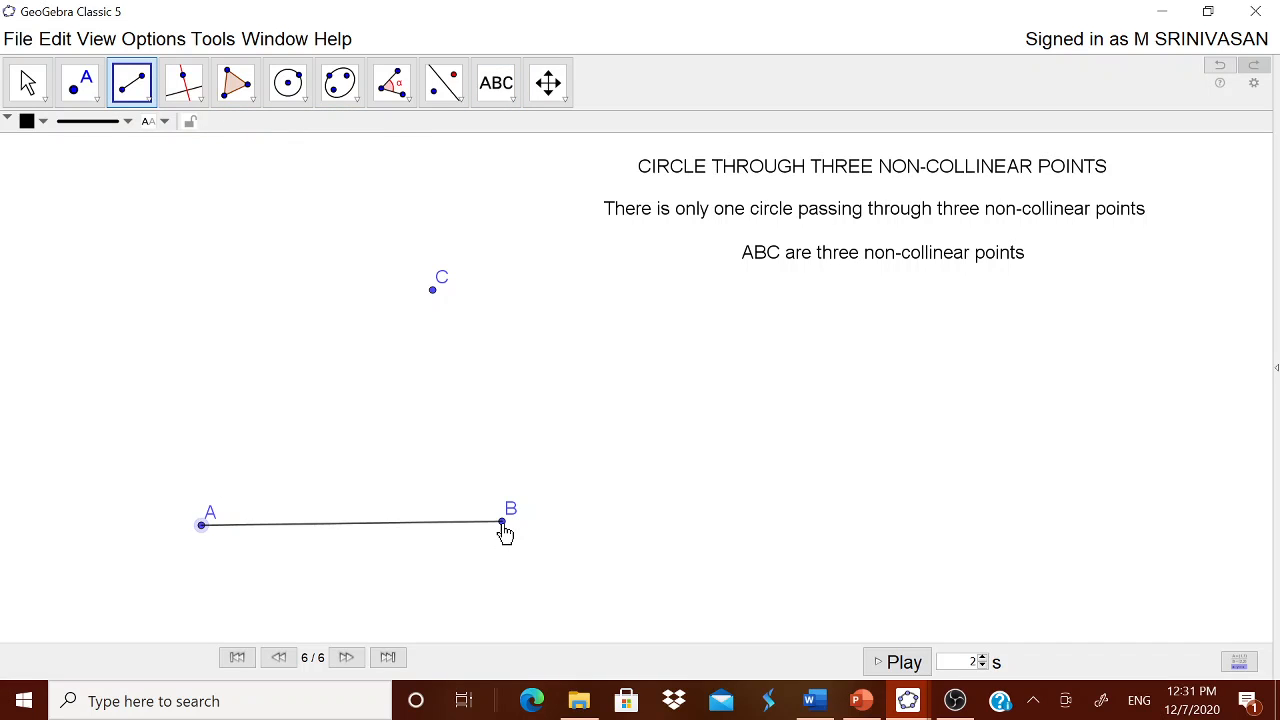
click(503, 521)
key(ctrl+z)
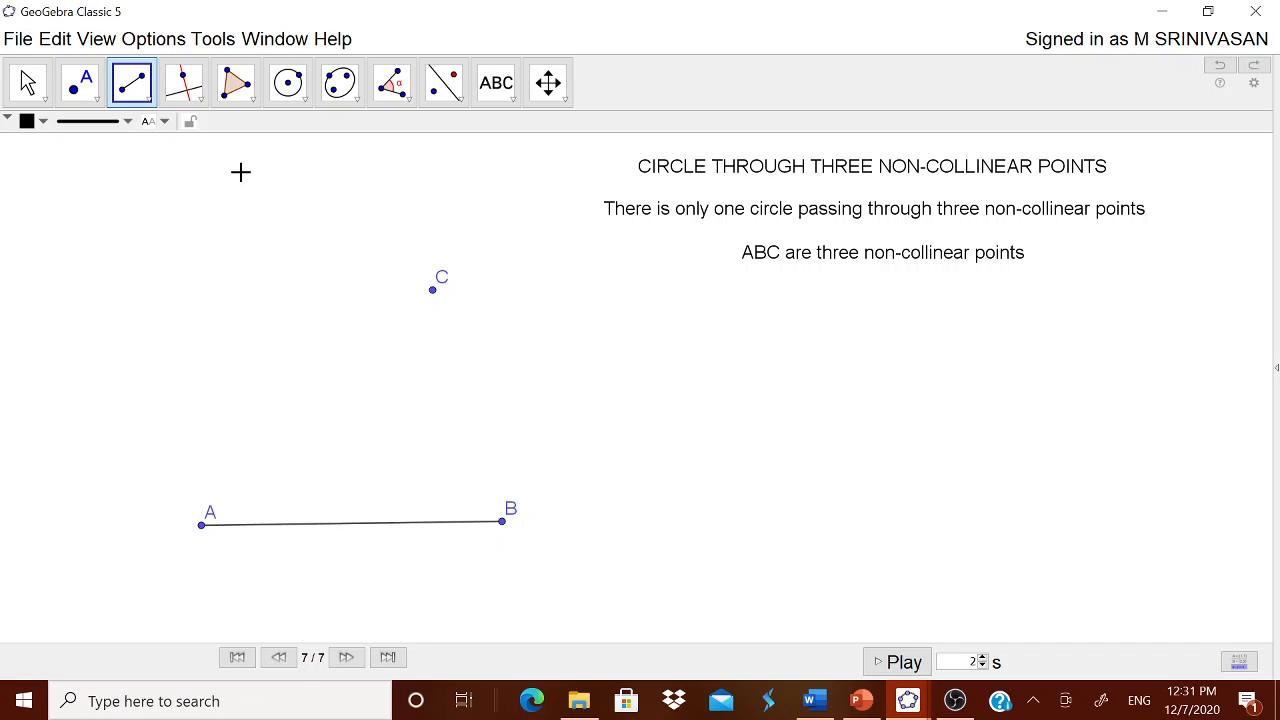
Draw a segment from point B to point C.
click(138, 106)
click(172, 176)
click(502, 522)
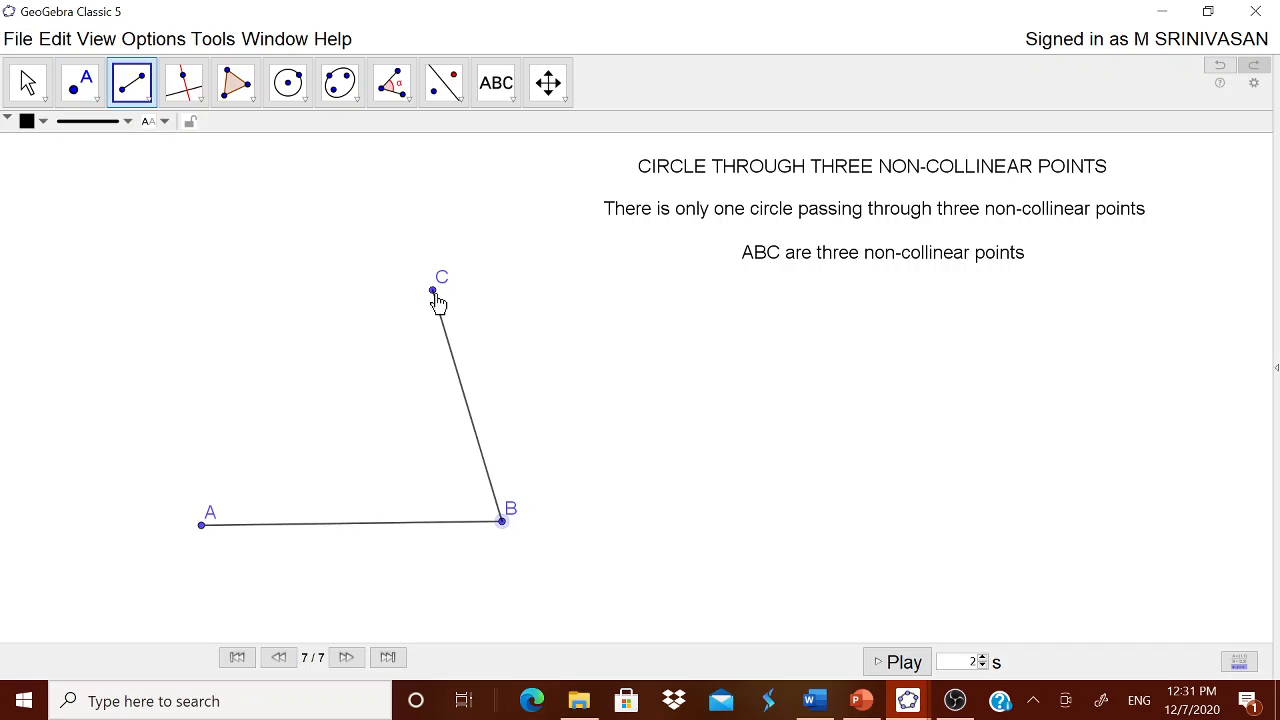
click(434, 292)
click(816, 702)
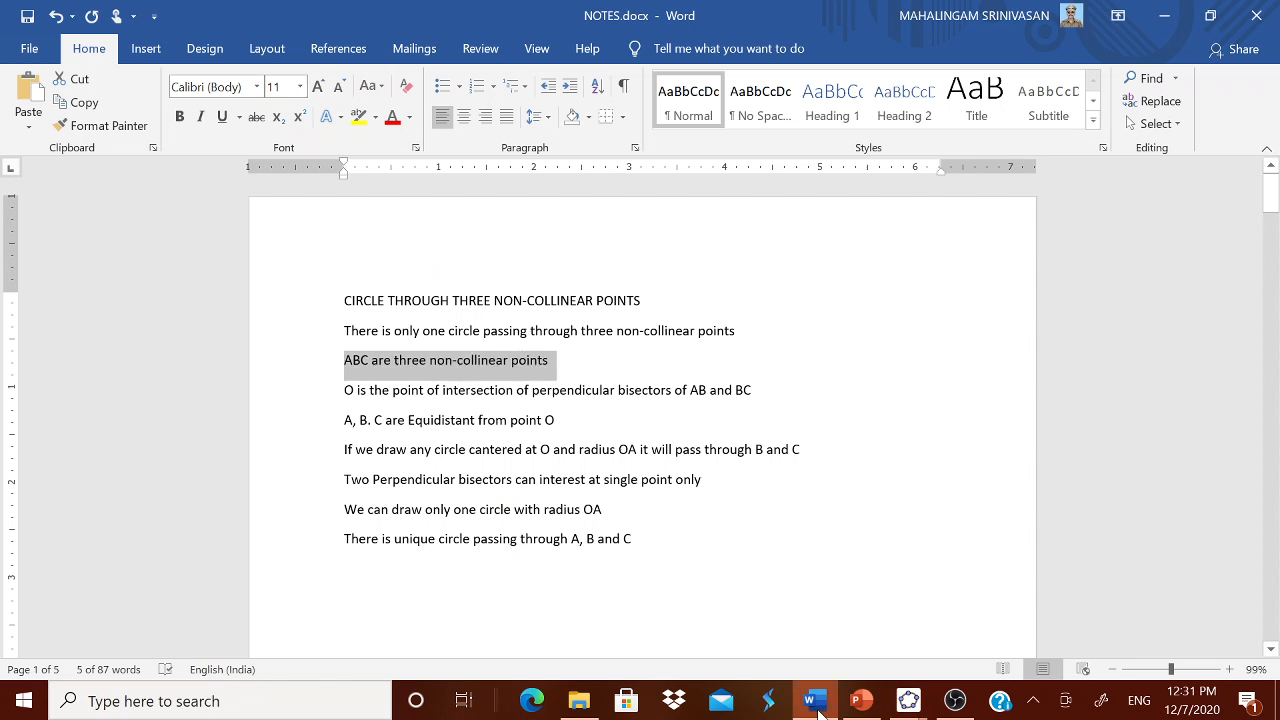
click(816, 702)
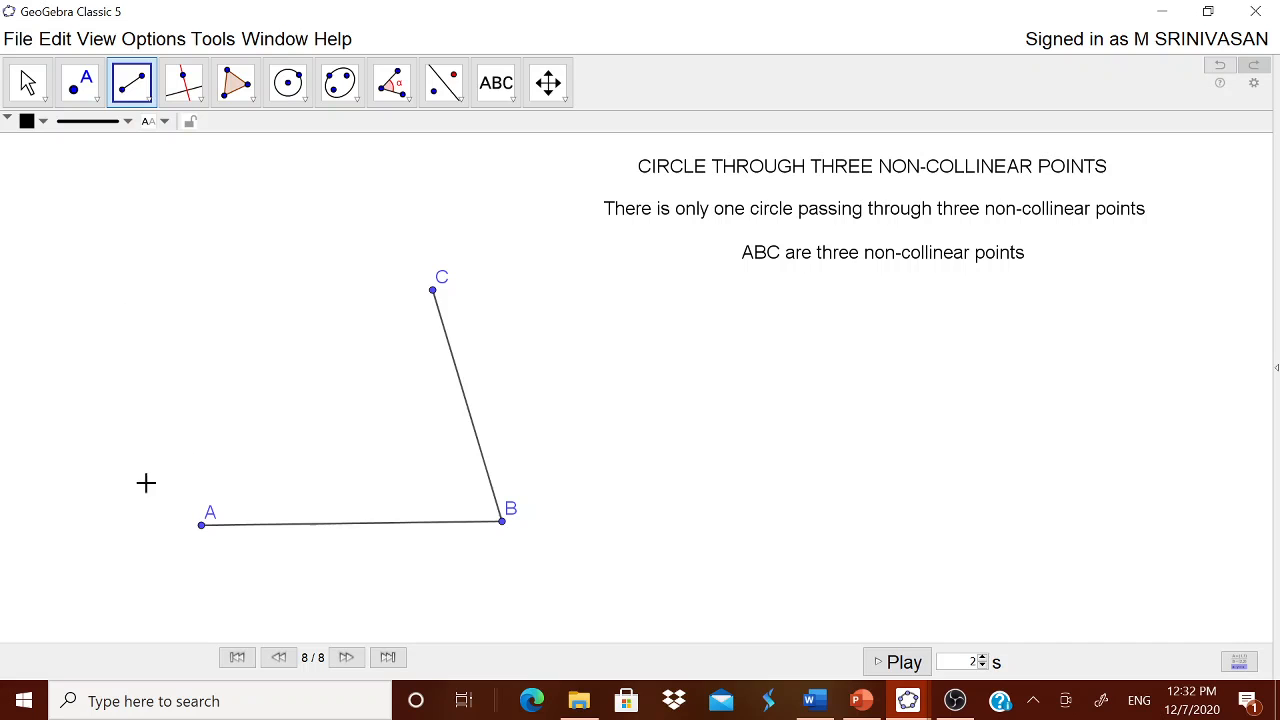
Construct the perpendicular bisectors of segments AB and BC.
click(196, 94)
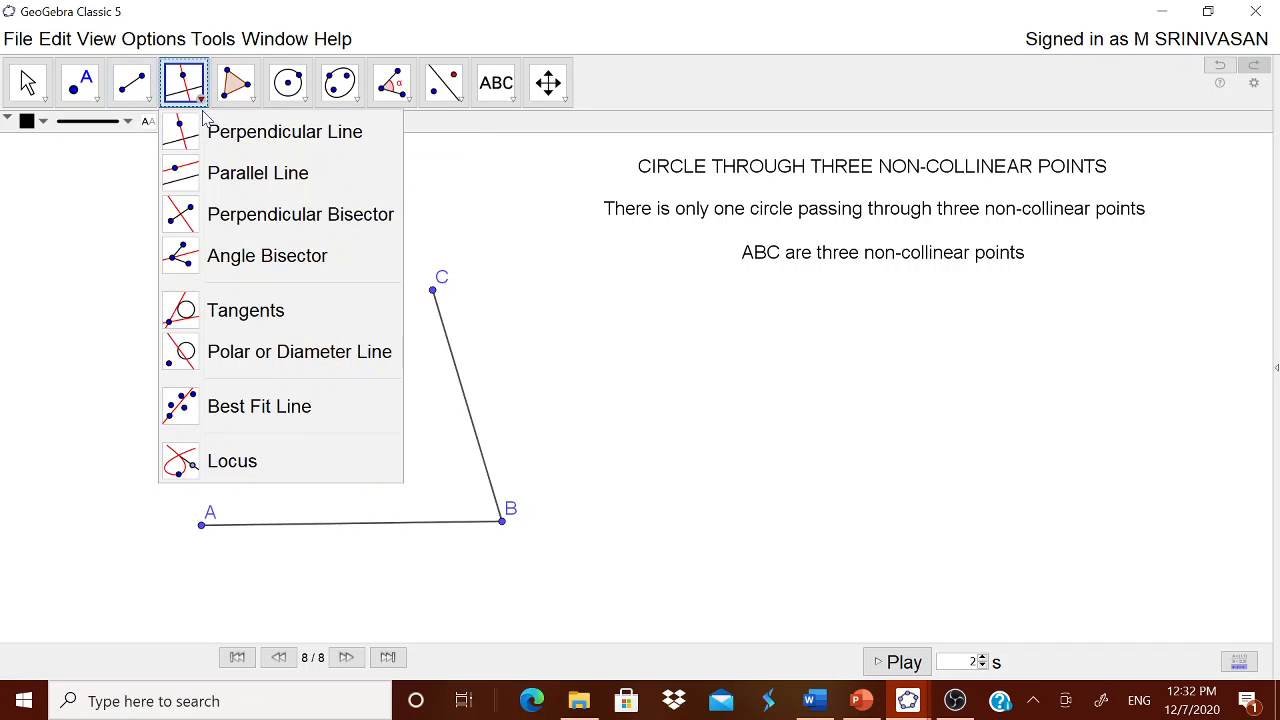
click(258, 222)
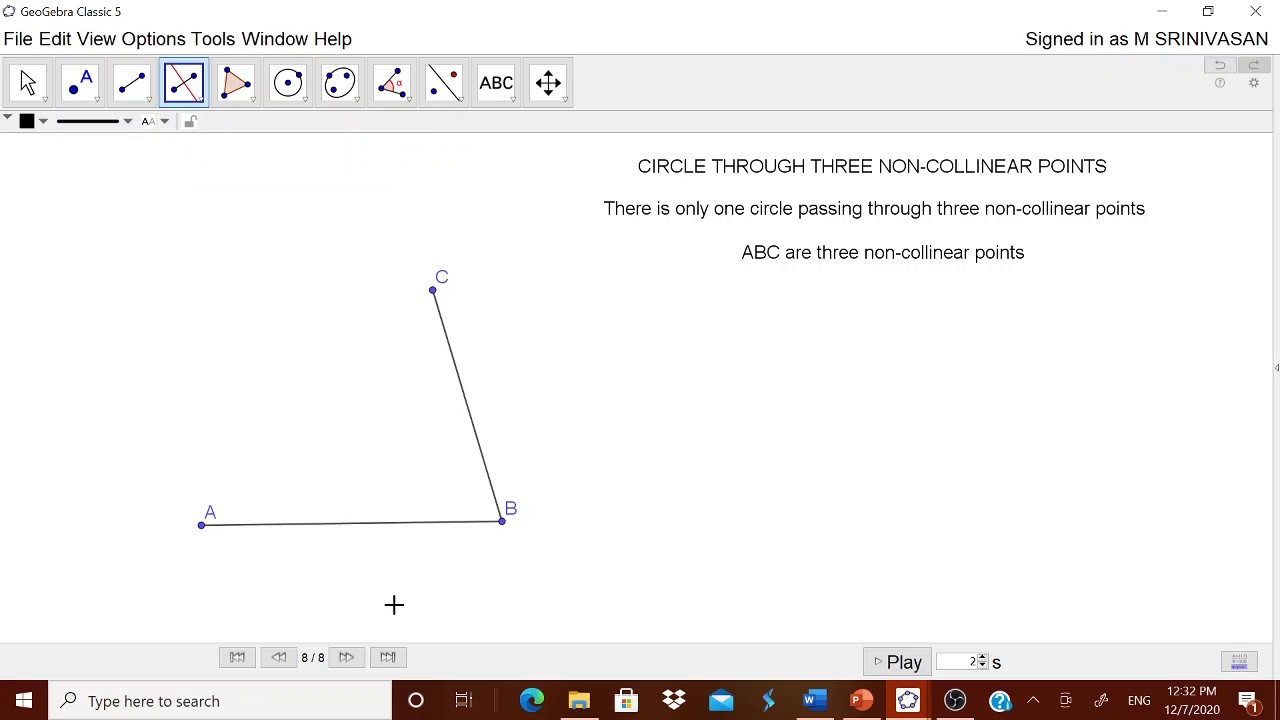
click(348, 533)
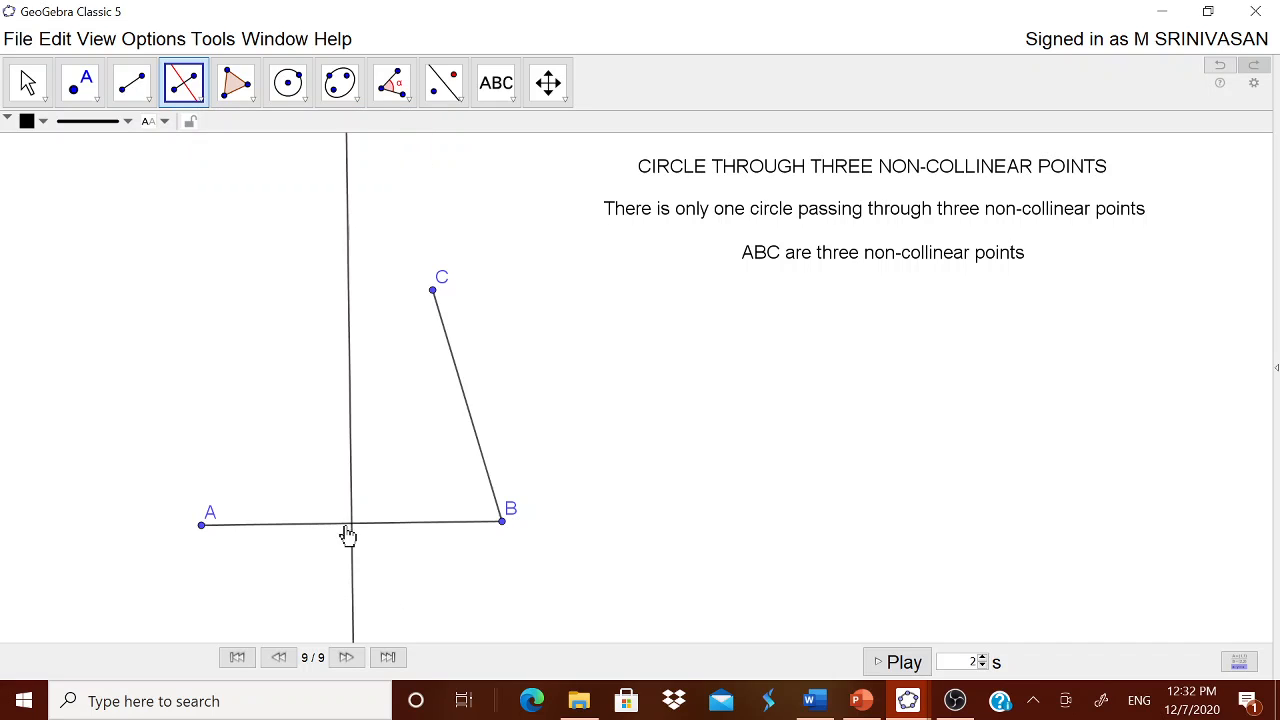
click(469, 416)
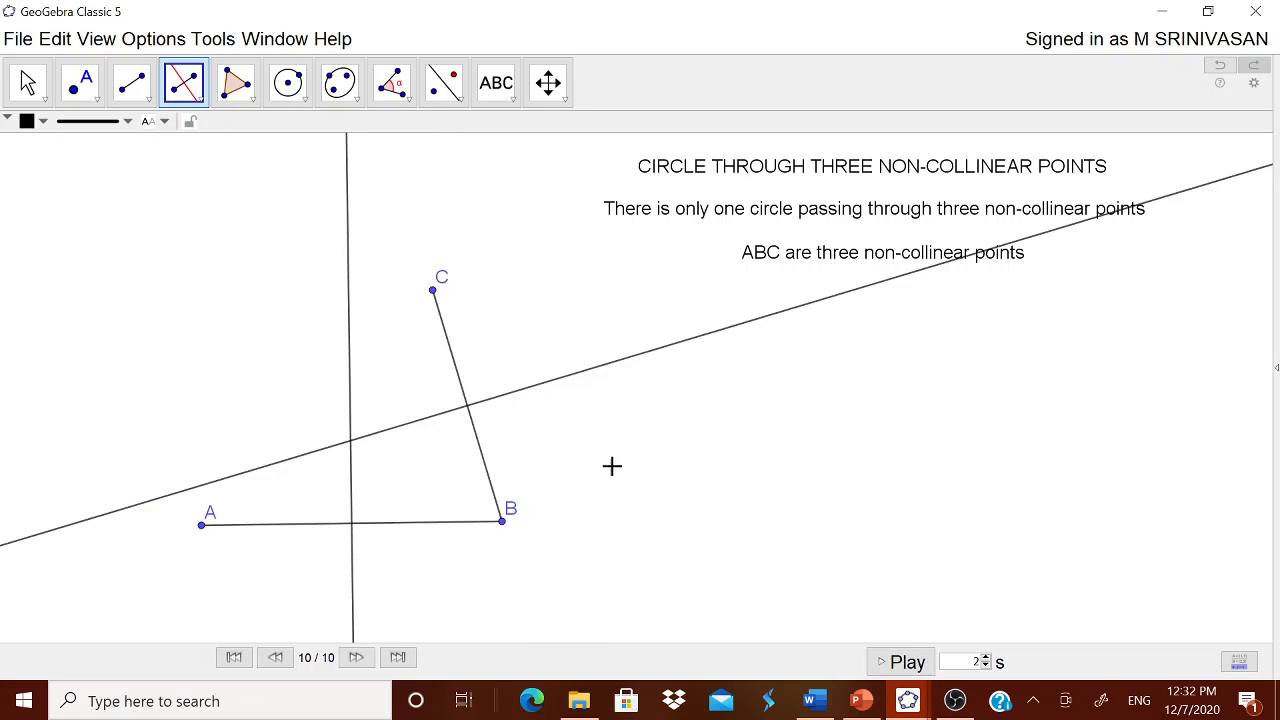
Create the intersection point of the two perpendicular bisectors.
click(96, 104)
click(90, 115)
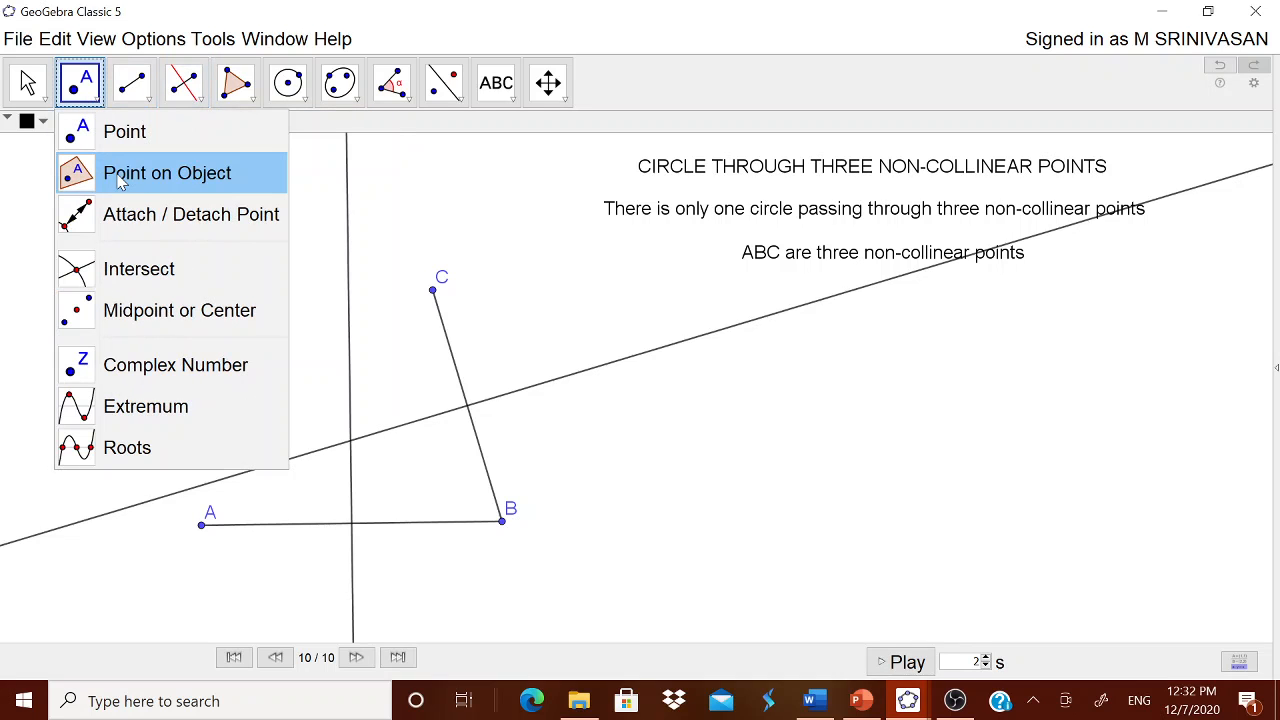
click(132, 269)
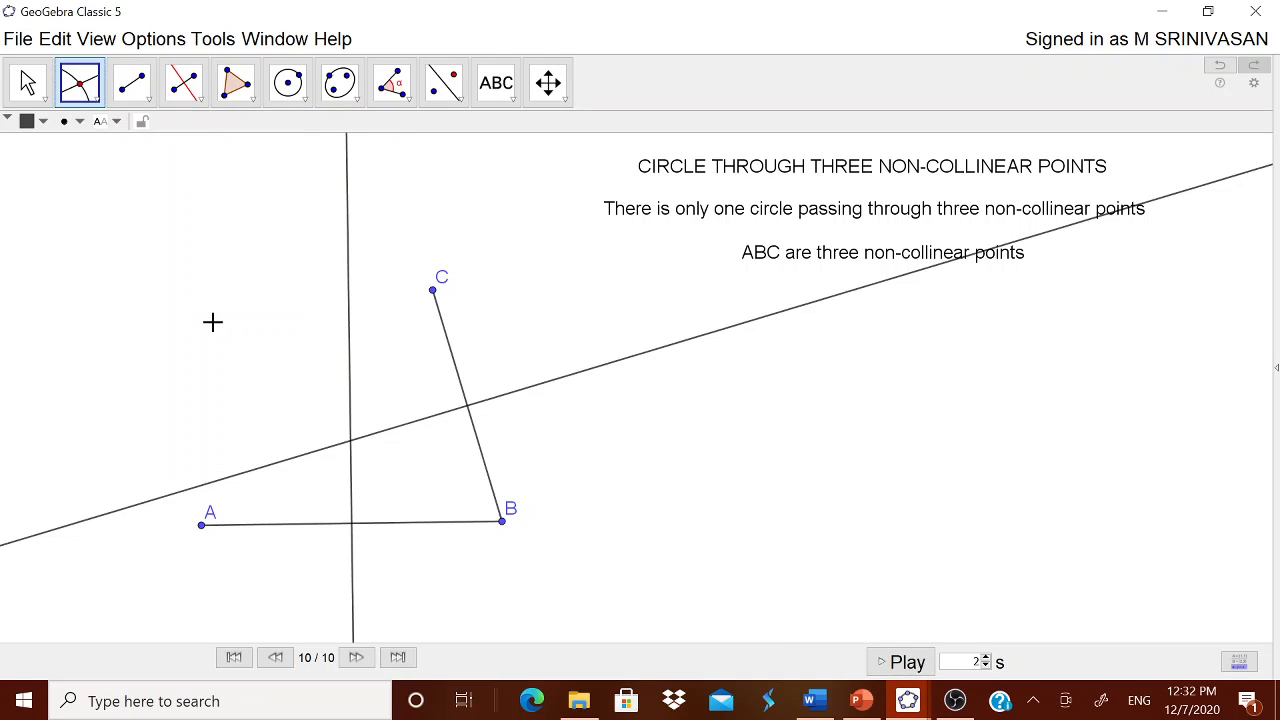
click(348, 345)
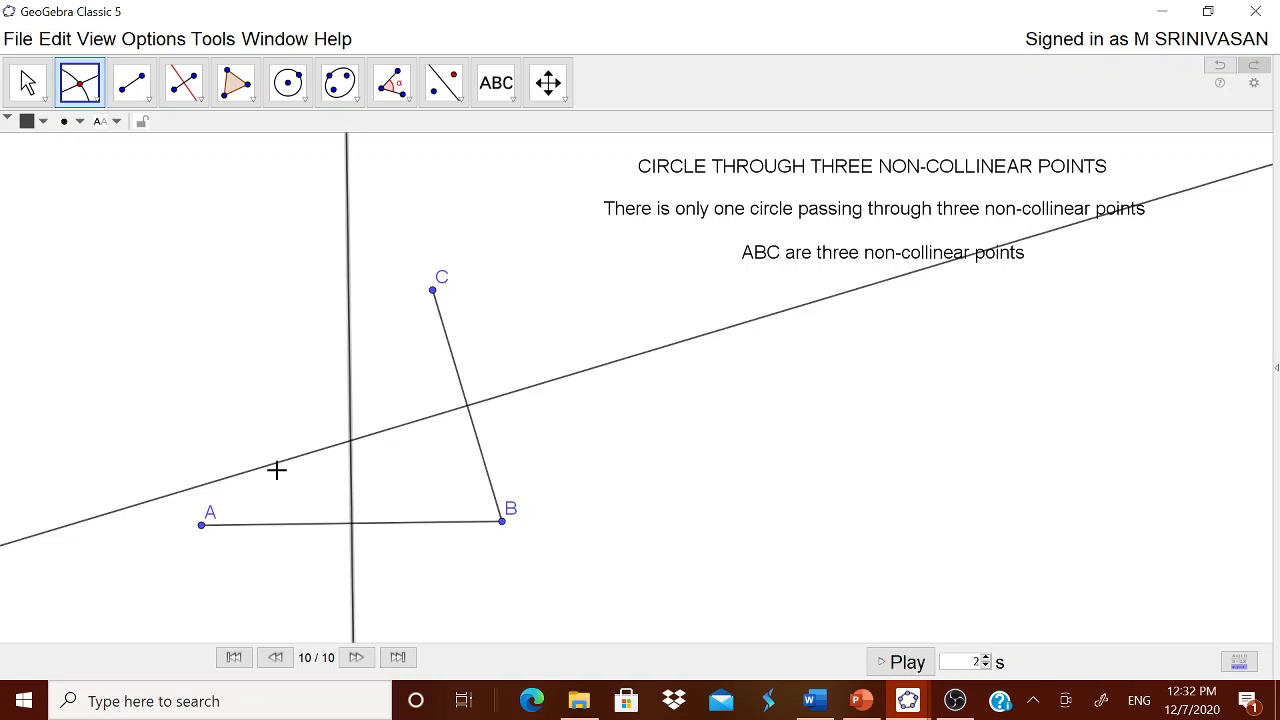
click(277, 463)
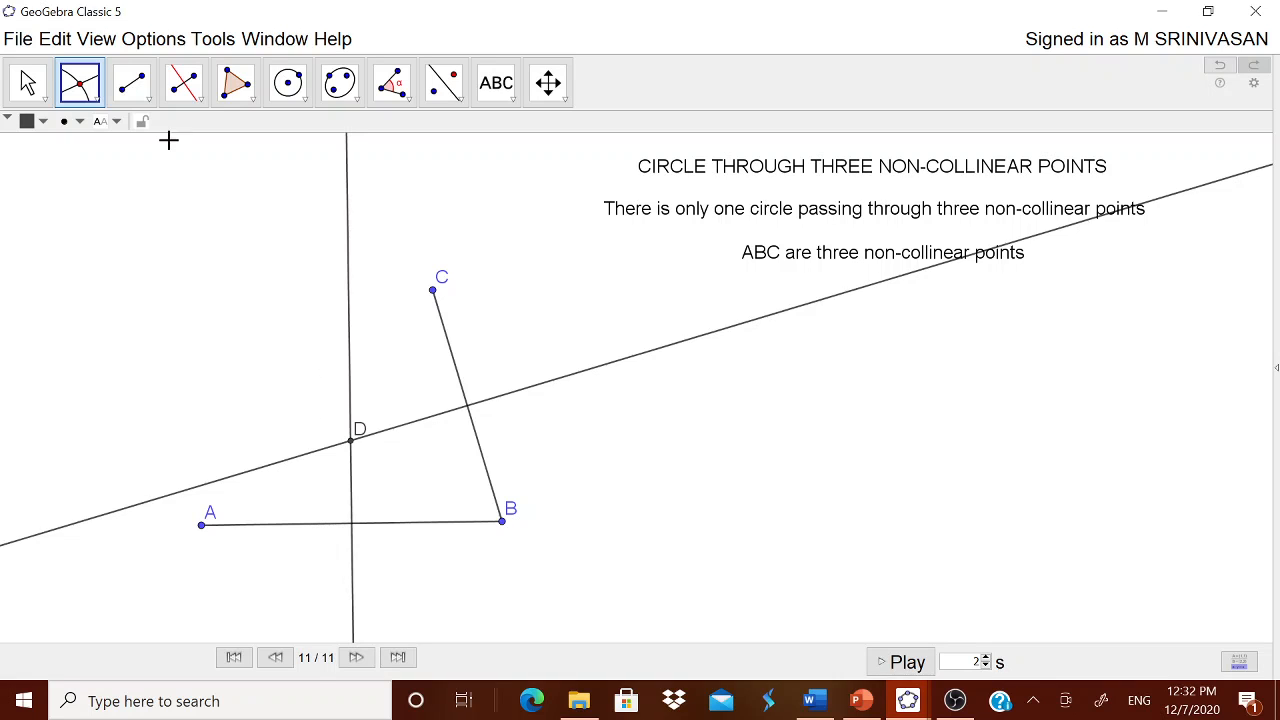
Rename the intersection point of the bisectors as O.
click(27, 82)
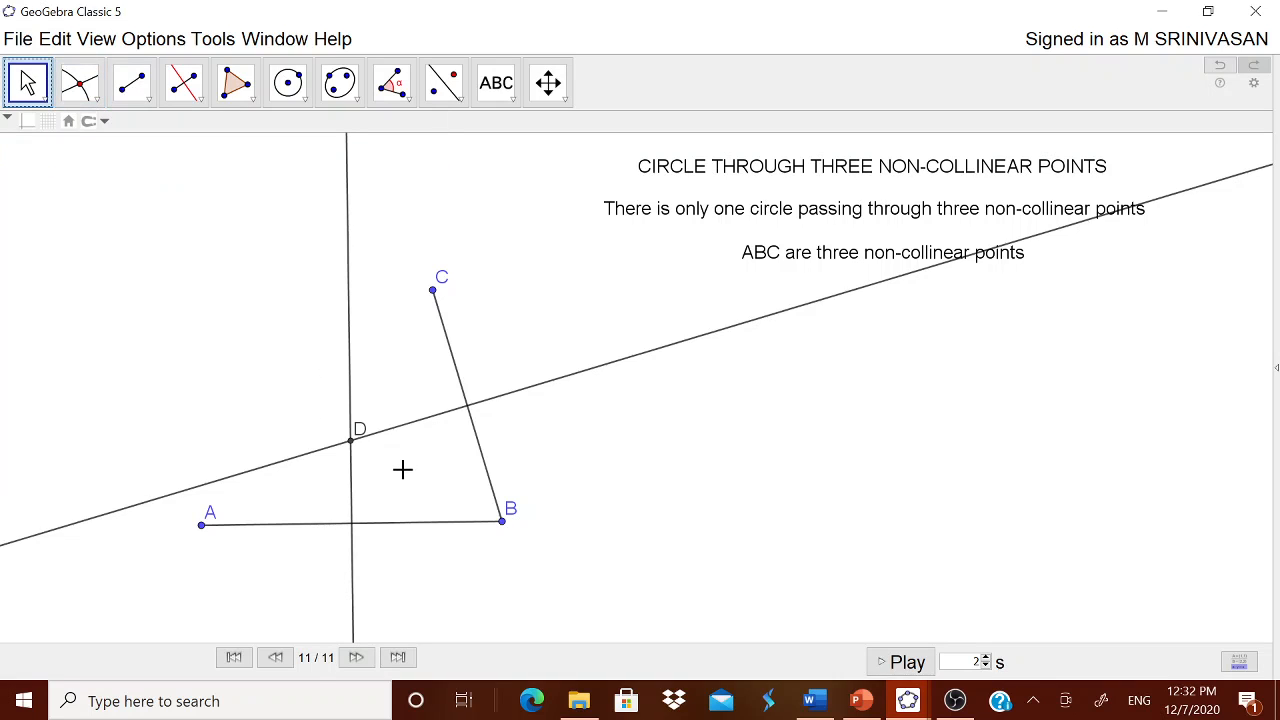
right_click(352, 451)
click(400, 575)
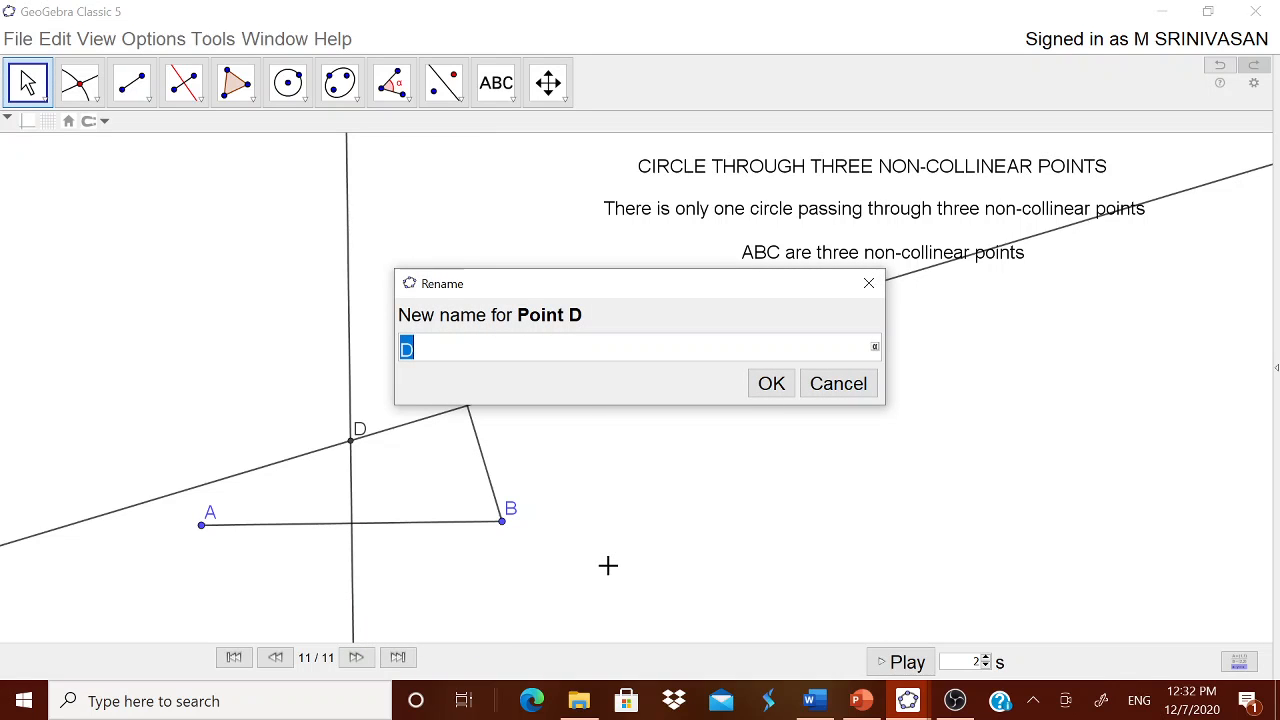
text(O)
click(766, 384)
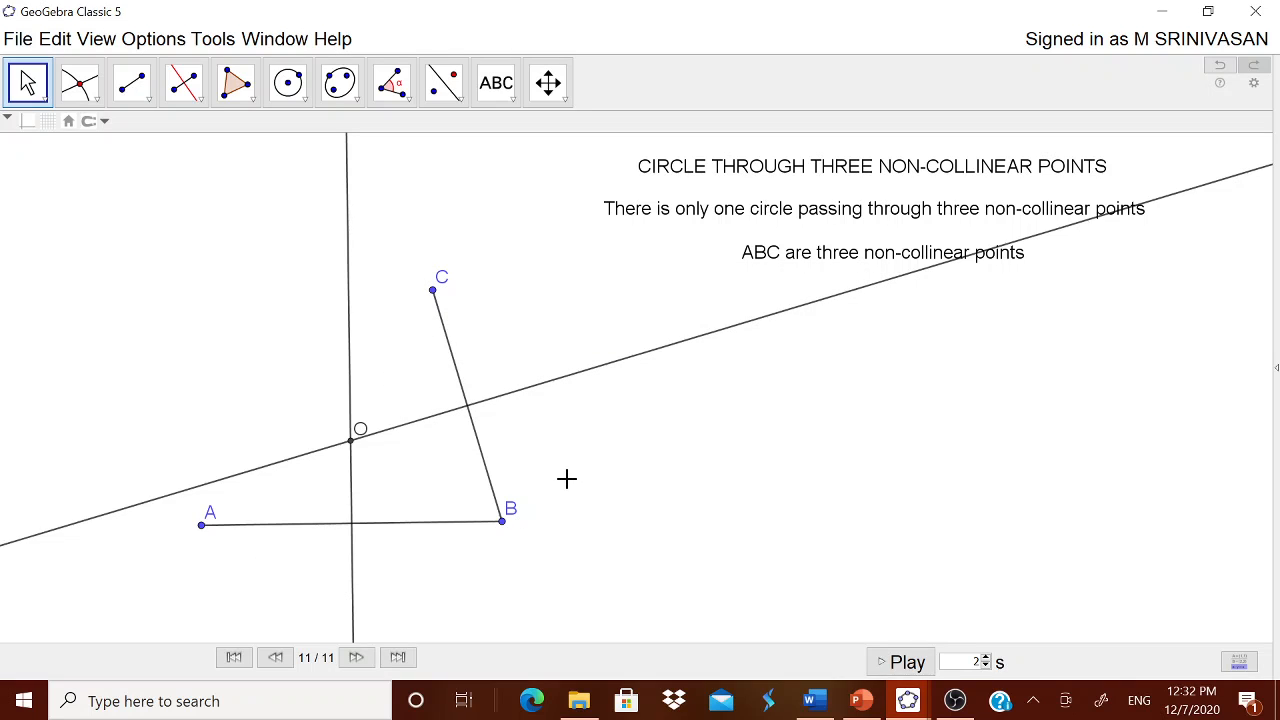
Hide both perpendicular bisector lines, keeping point O and the segments in view.
right_click(576, 385)
click(611, 424)
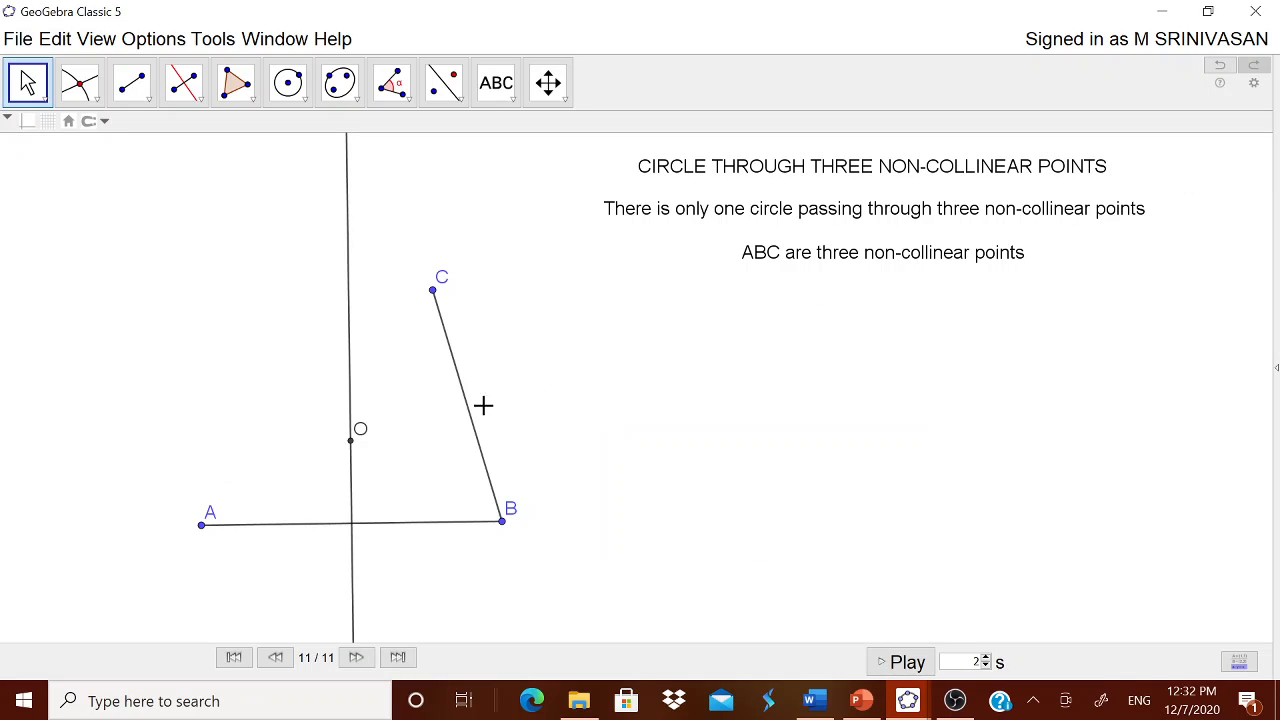
right_click(351, 338)
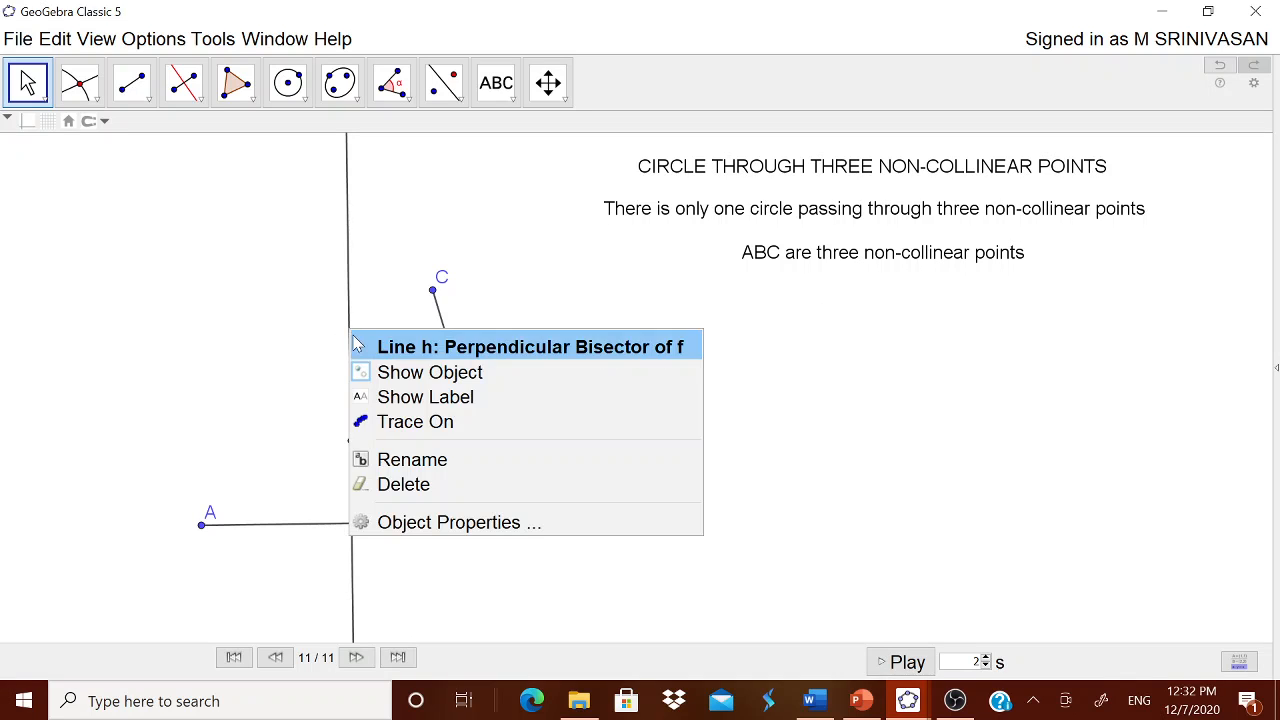
click(385, 369)
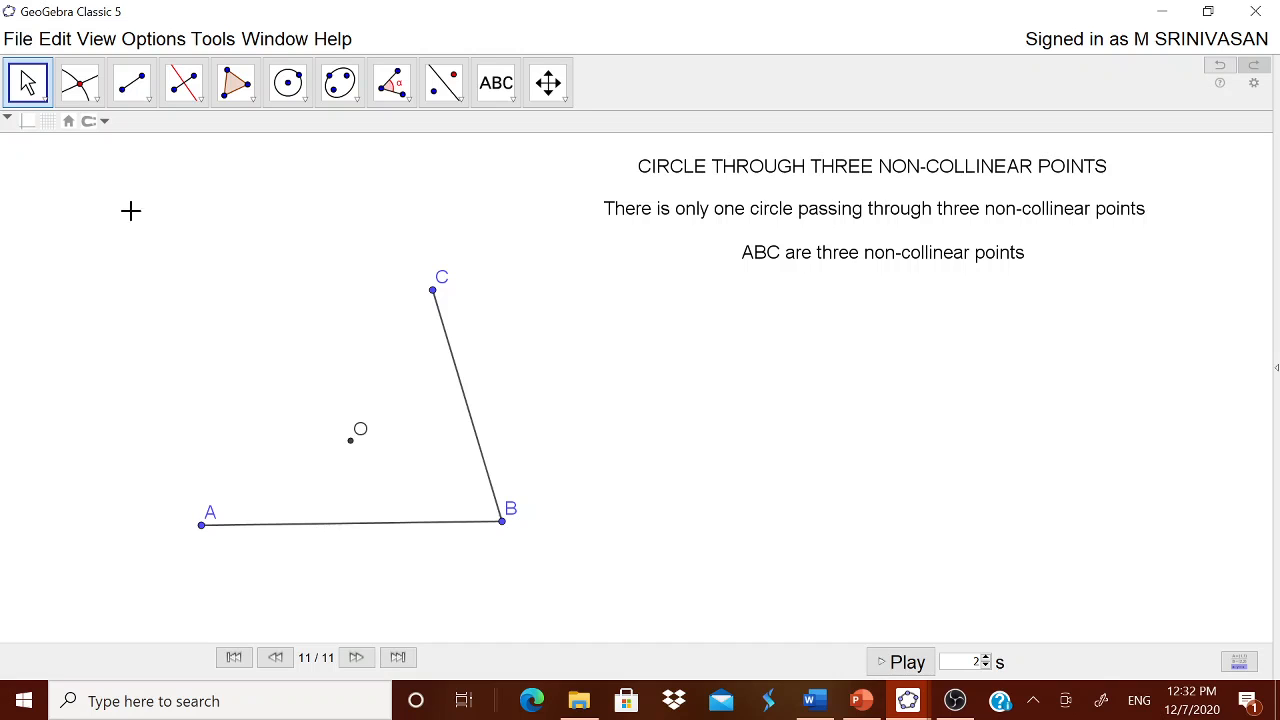
Switch to Word and copy "O is the point of intersection of perpendicular bisectors of AB and BC" from the notes.
click(815, 700)
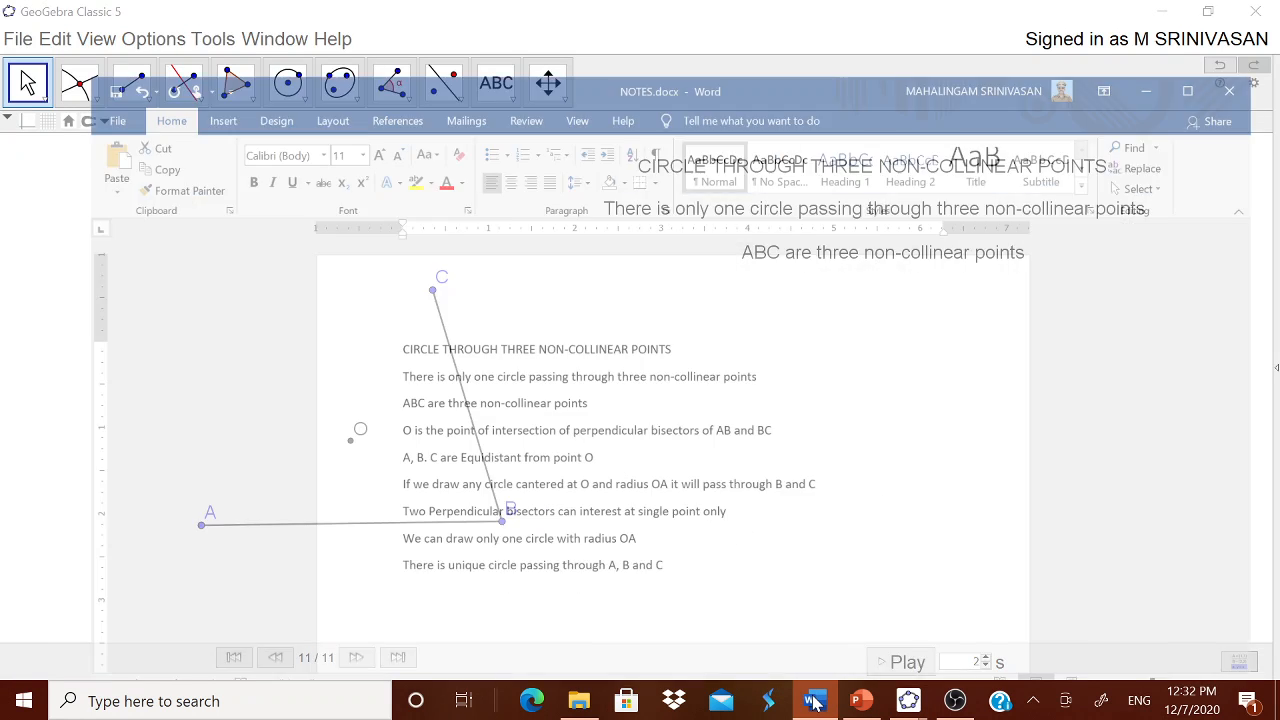
mouse_move(344, 390)
mouse_down()
mouse_move(677, 390)
mouse_move(344, 390)
mouse_up()
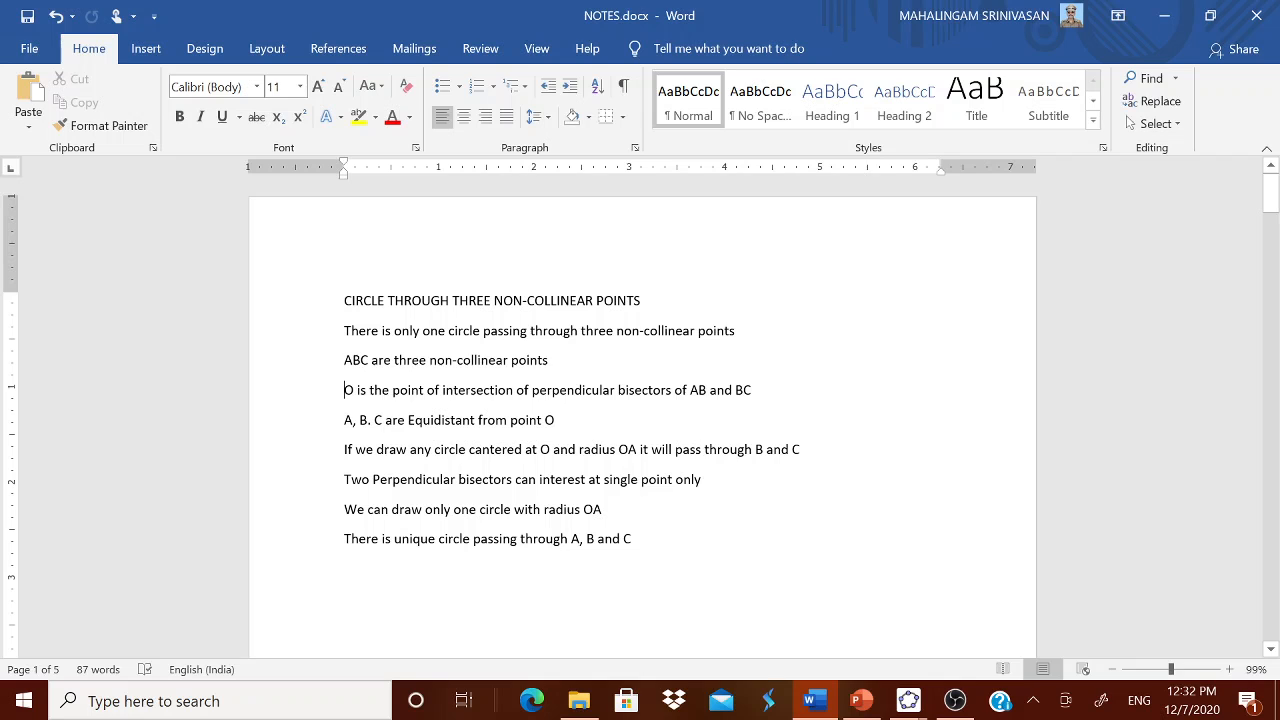
drag(344, 390, 752, 392)
key(ctrl+c)
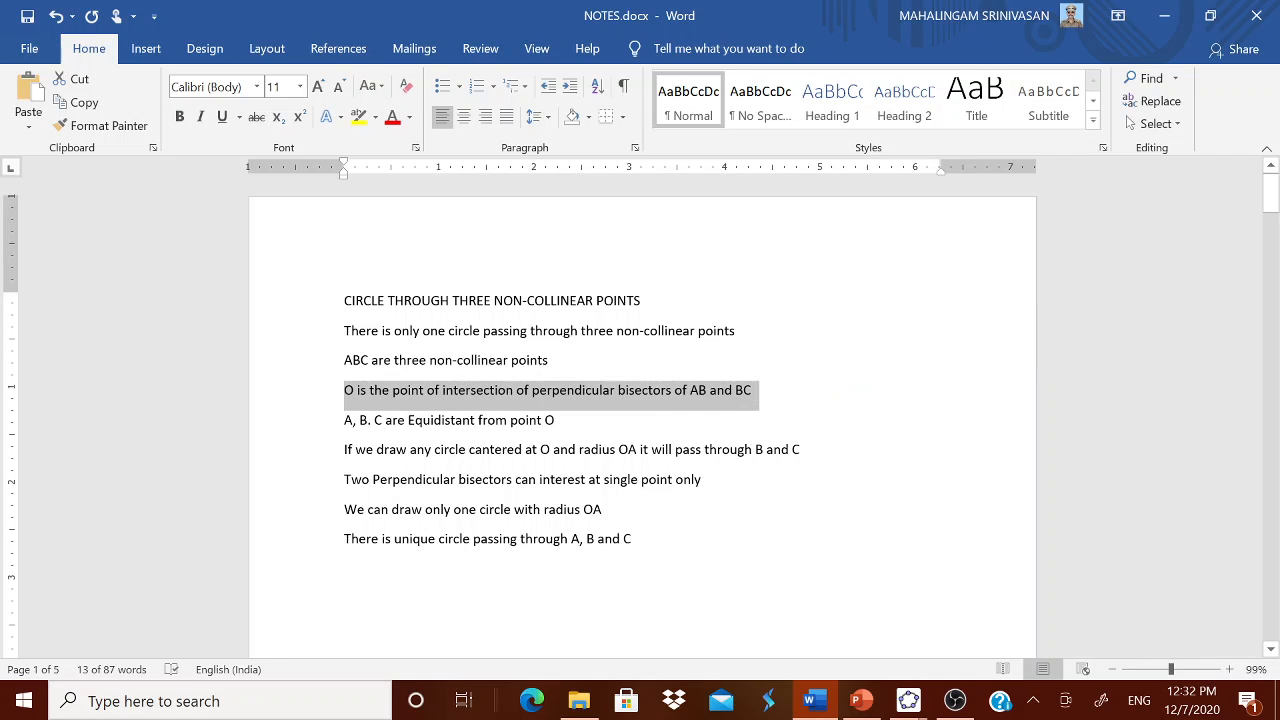
Return to GeoGebra and insert the copied sentence about point O as text below the existing texts.
mouse_move(905, 698)
click(823, 650)
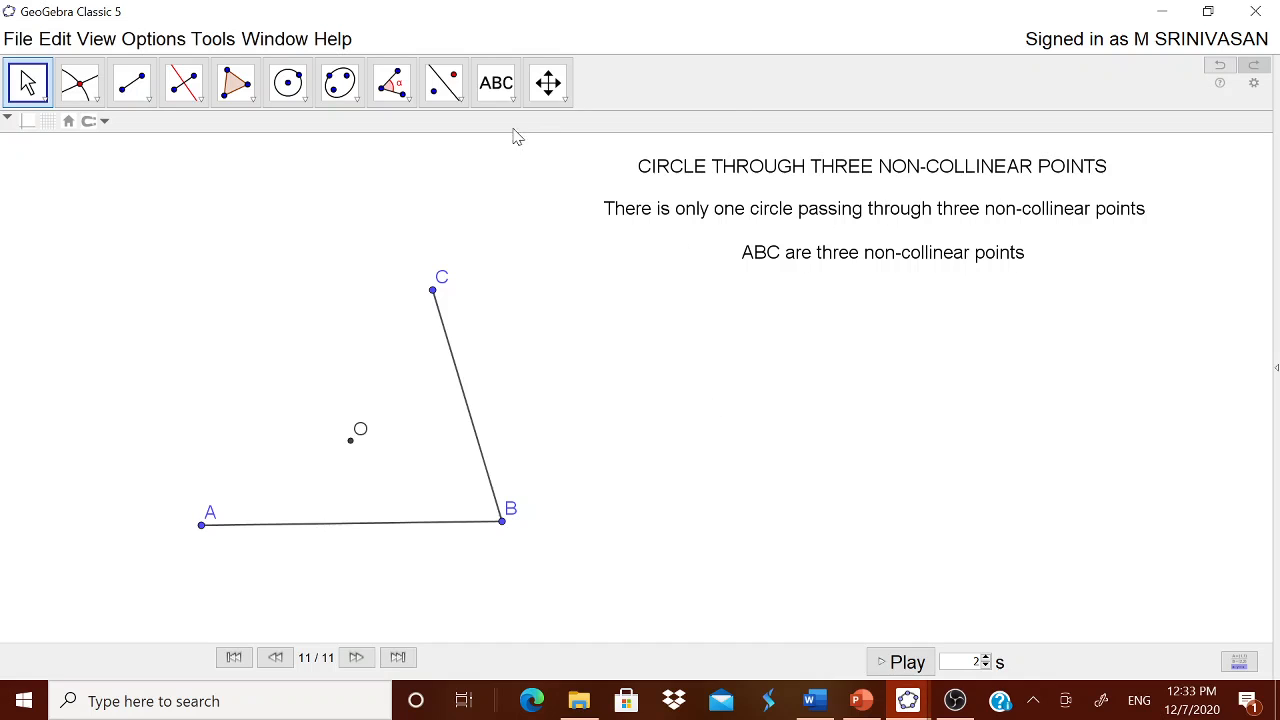
click(505, 88)
click(680, 384)
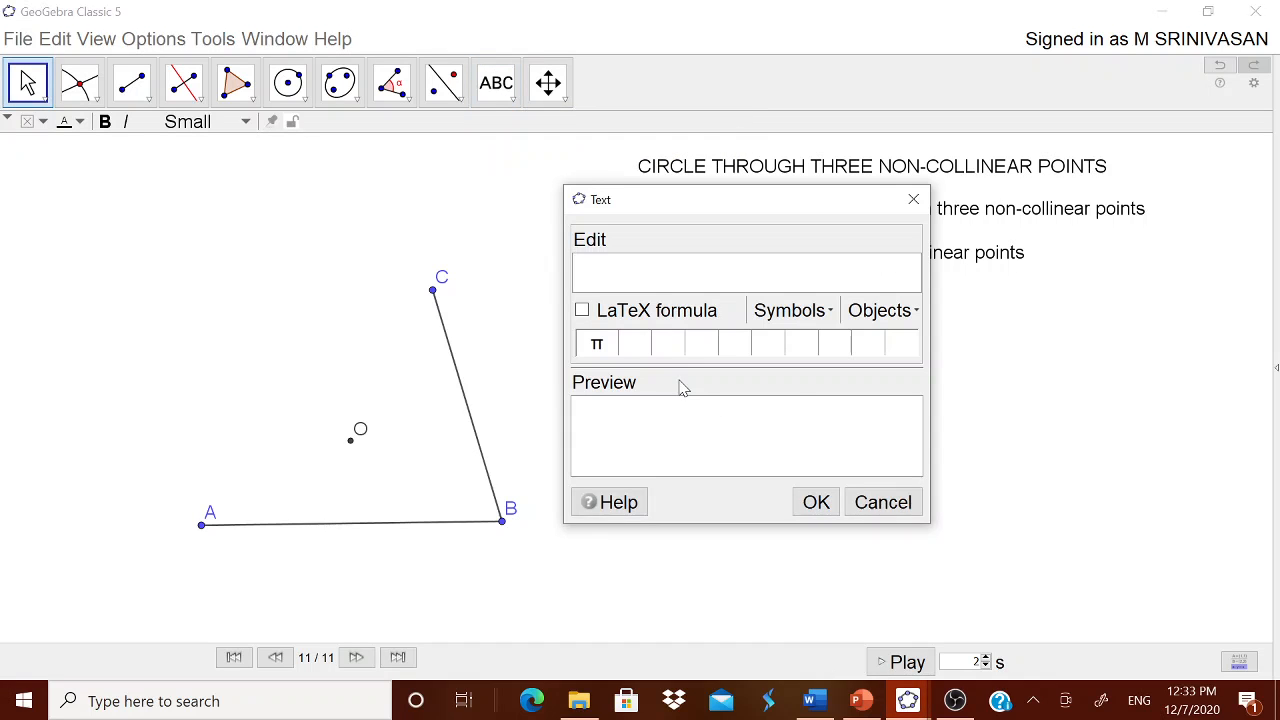
key(ctrl+v)
click(816, 502)
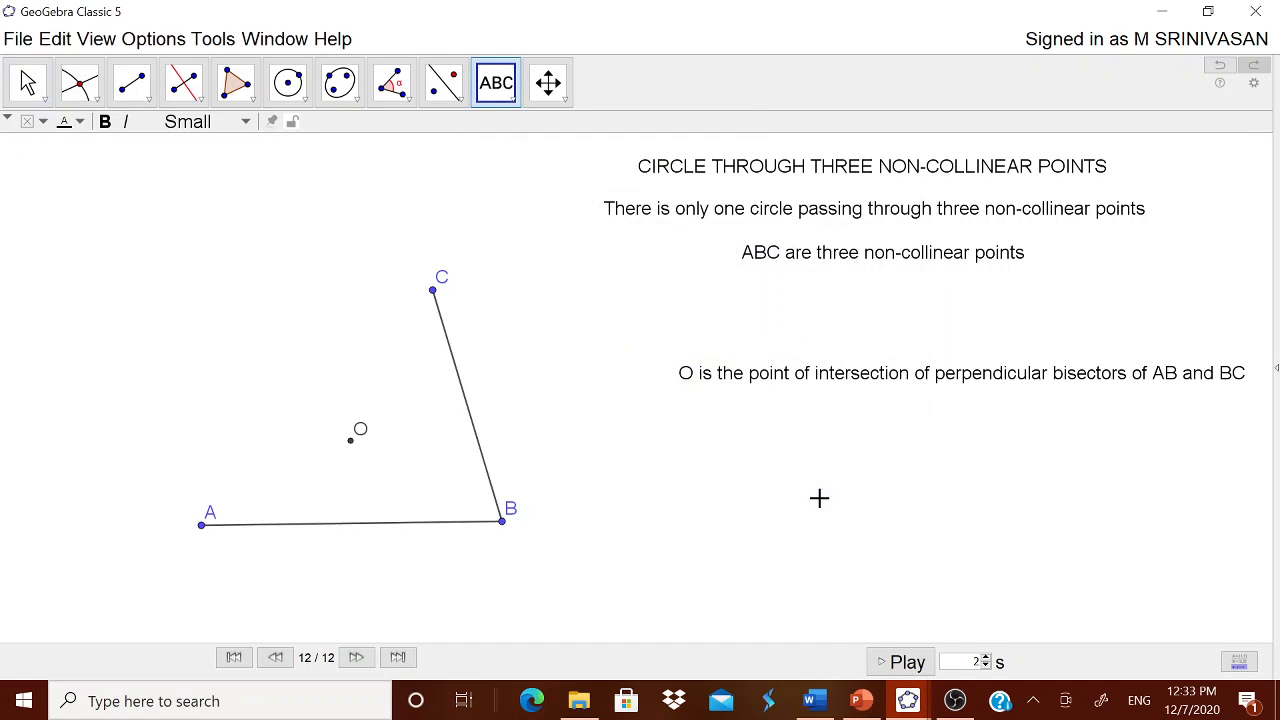
Move the sentence about point O up to sit directly beneath "ABC are three non-collinear points".
drag(847, 384, 794, 305)
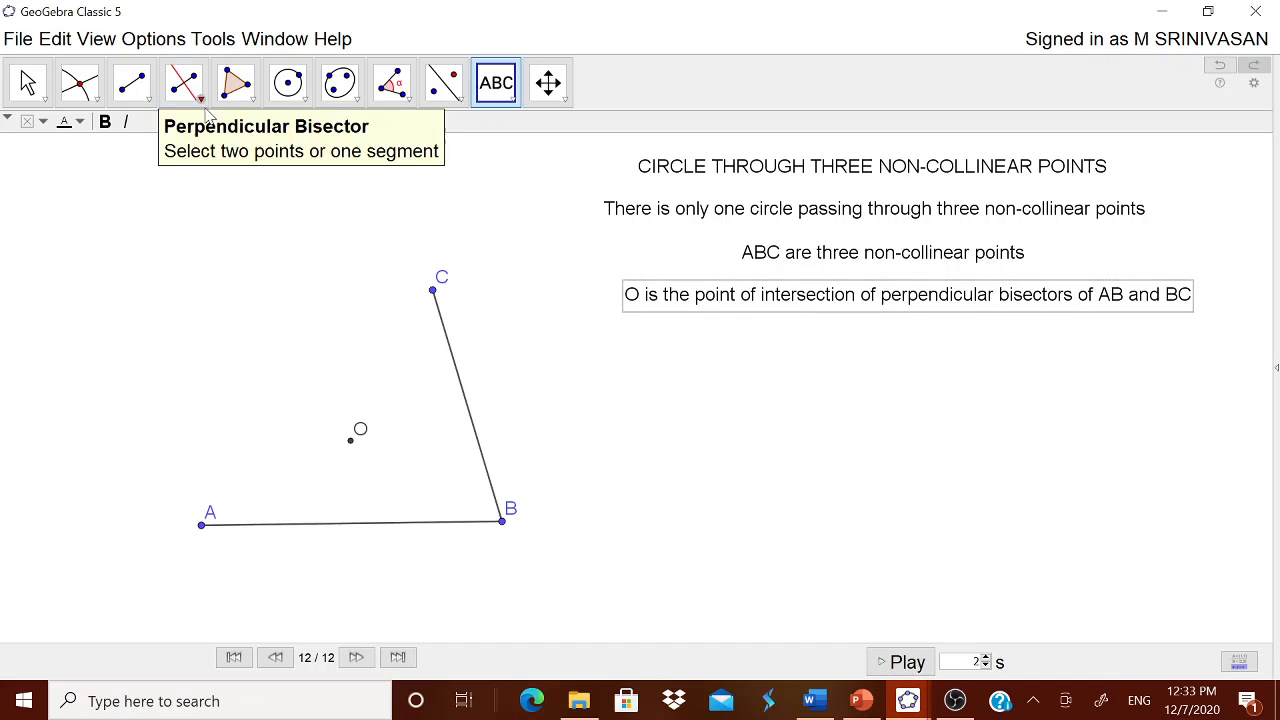
Draw segments joining point O to each of the points A, B and C.
click(145, 97)
click(175, 175)
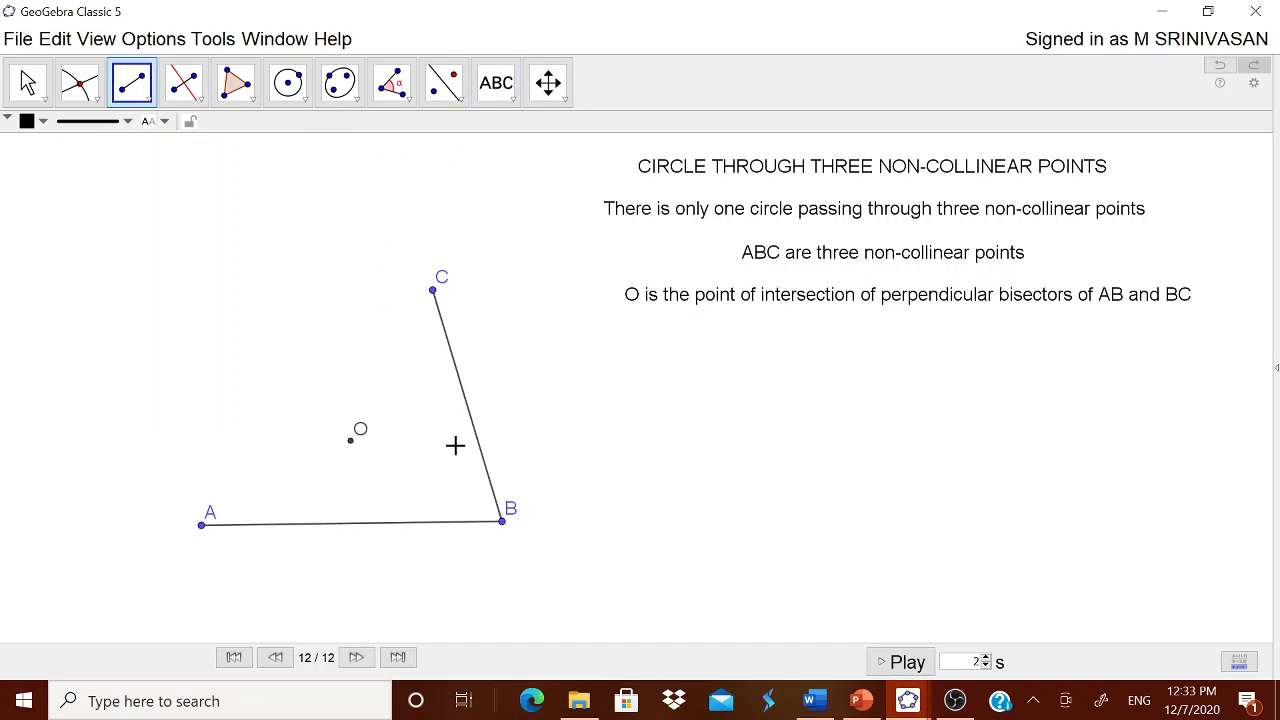
click(350, 442)
click(202, 524)
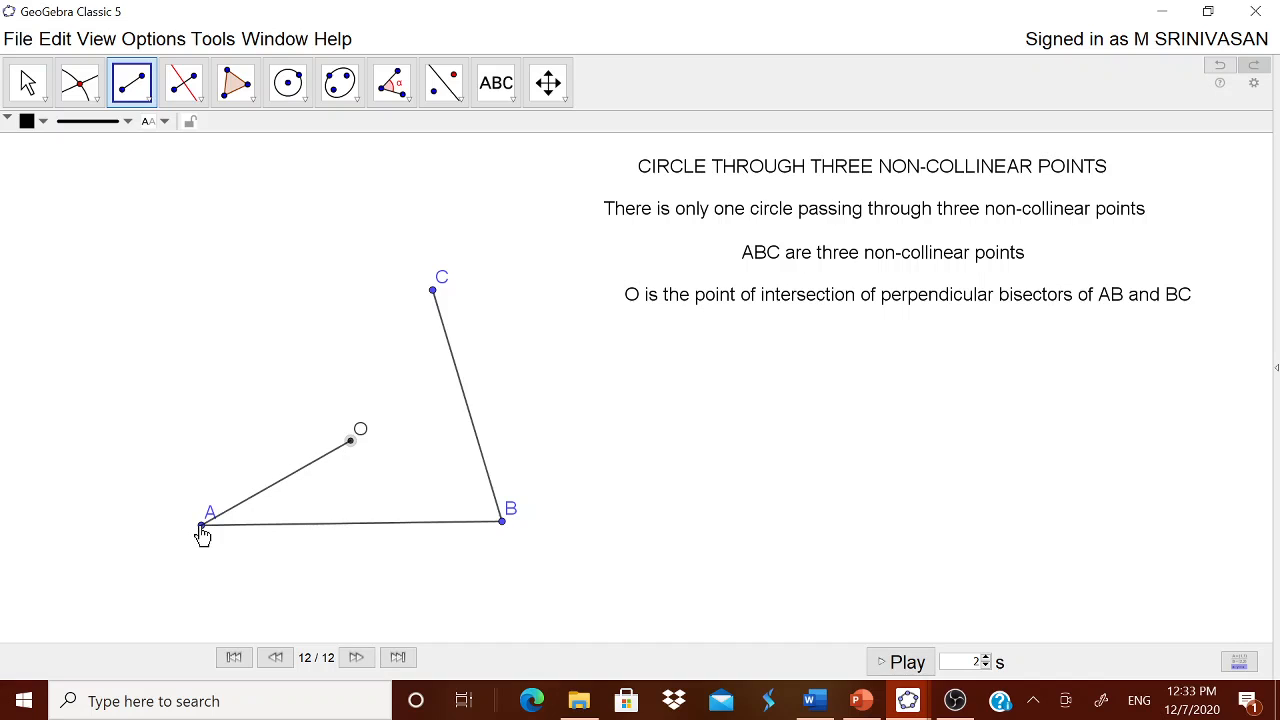
click(359, 451)
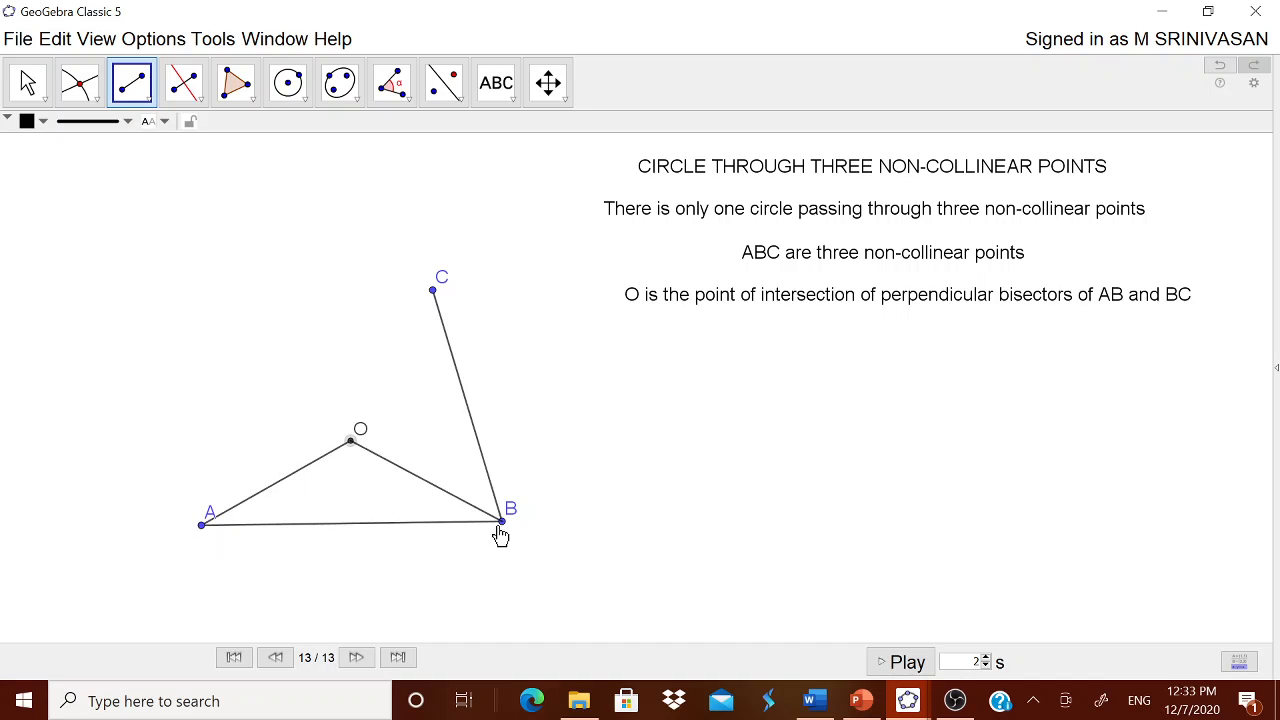
click(504, 527)
click(350, 442)
click(433, 291)
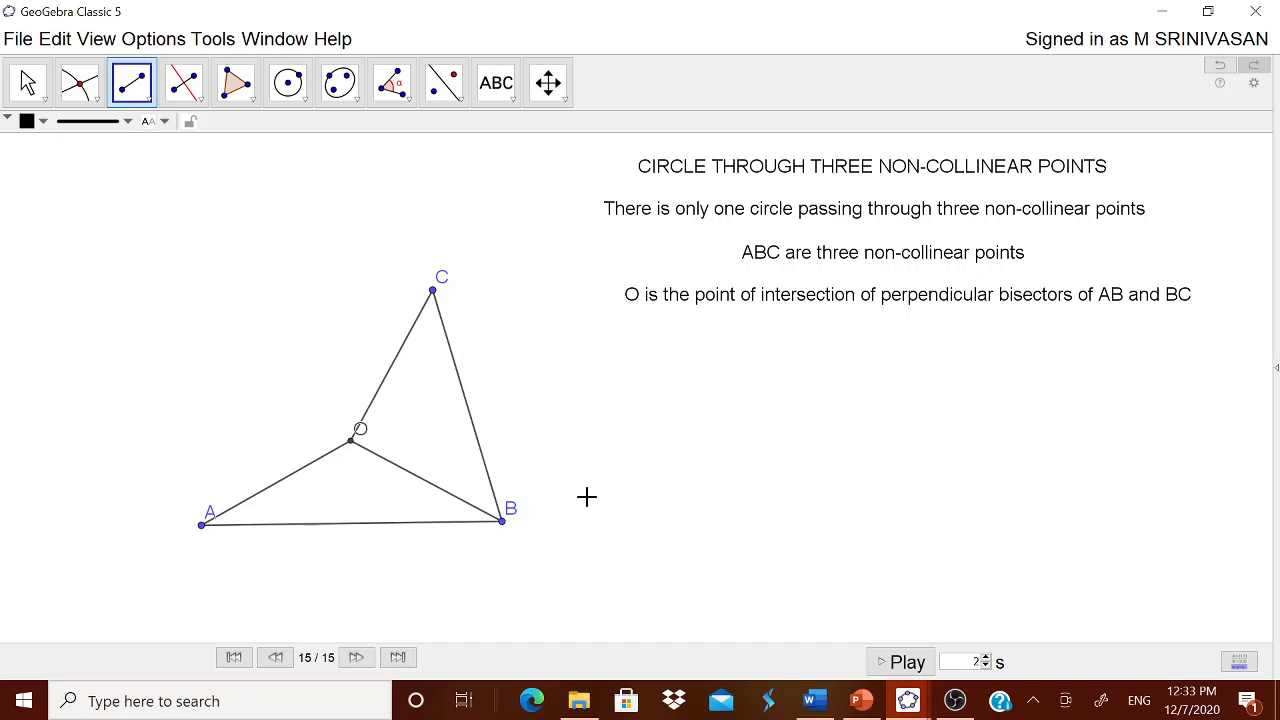
click(28, 84)
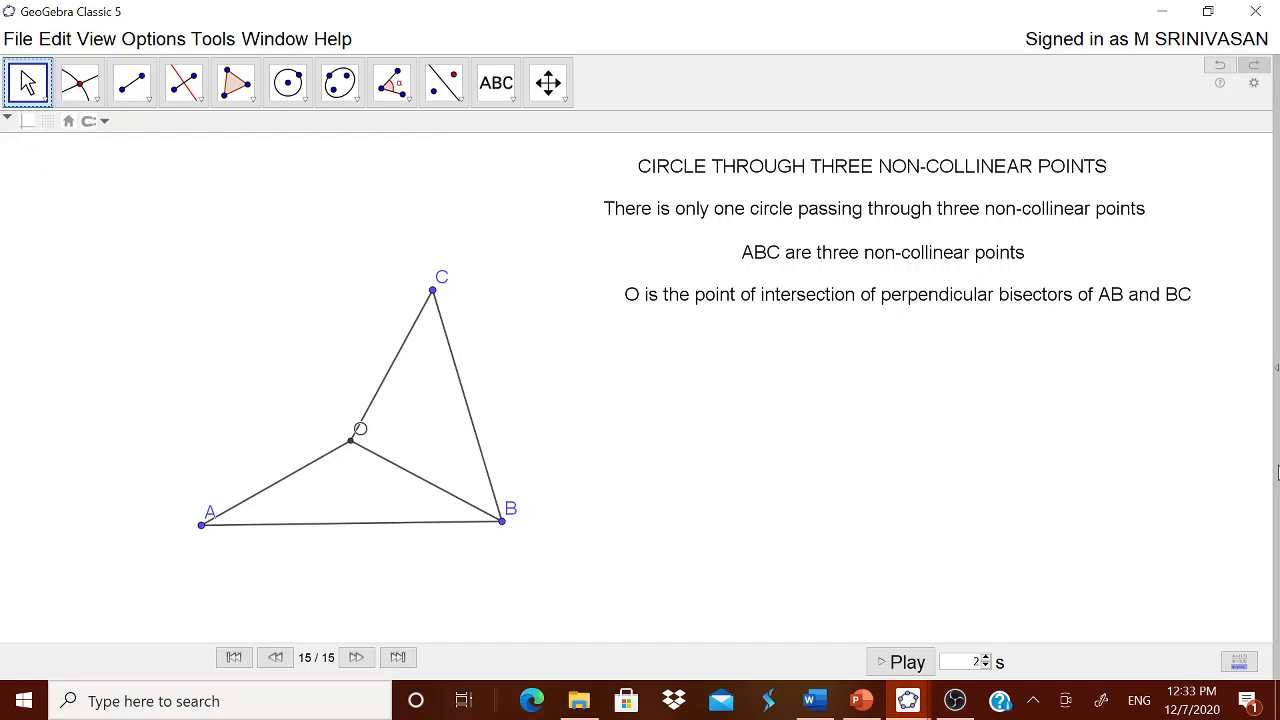